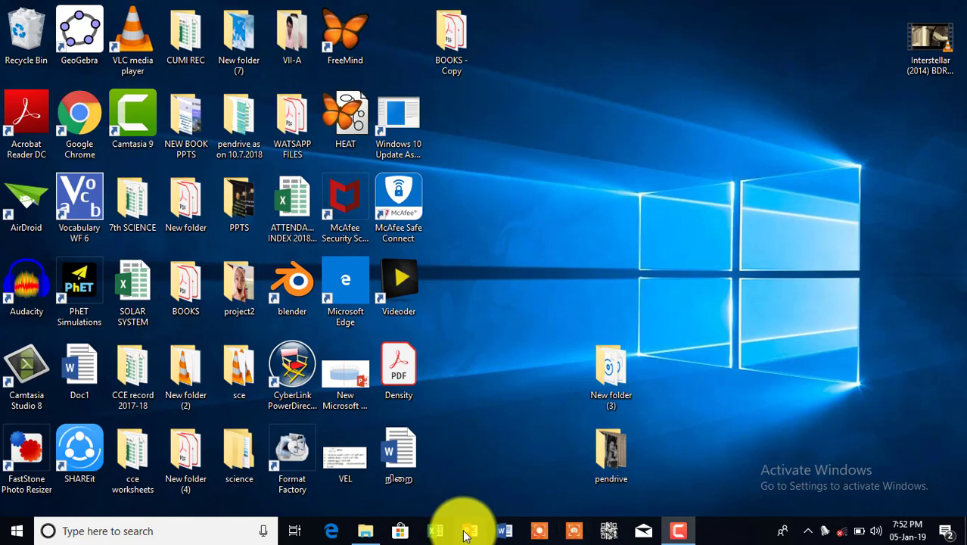
Step: Launch PowerPoint 2019 from the taskbar to reach its template start screen
click(468, 532)
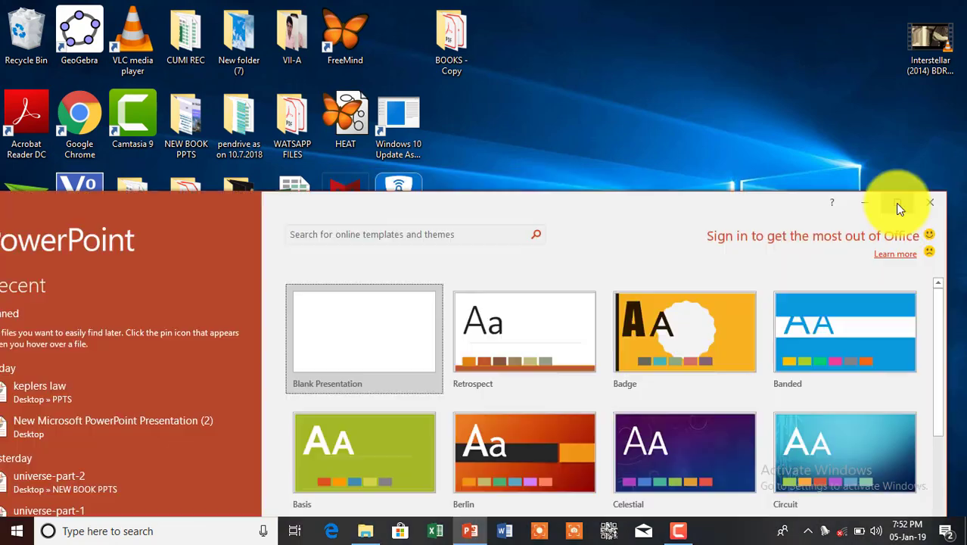
Step: Create a blank presentation and switch slide 1 to the Blank layout
click(897, 208)
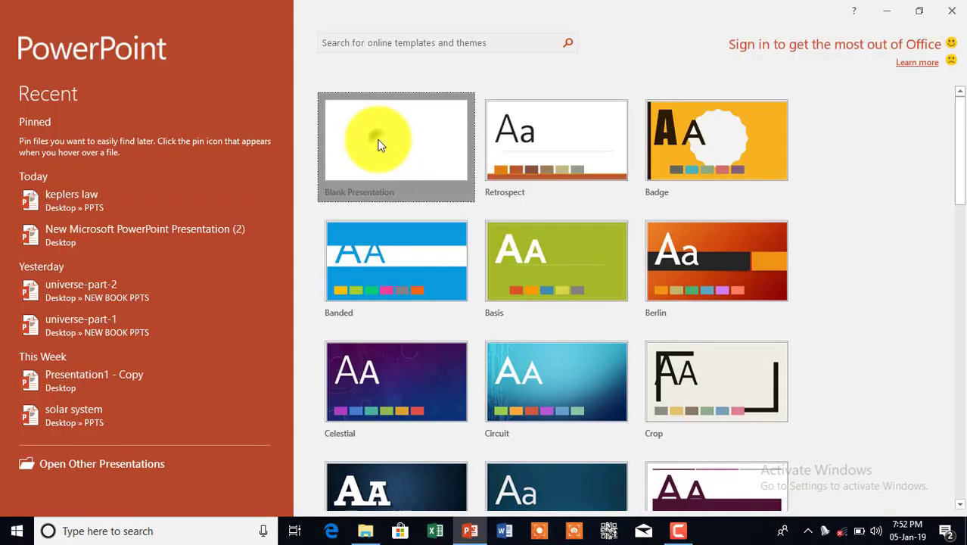
click(378, 143)
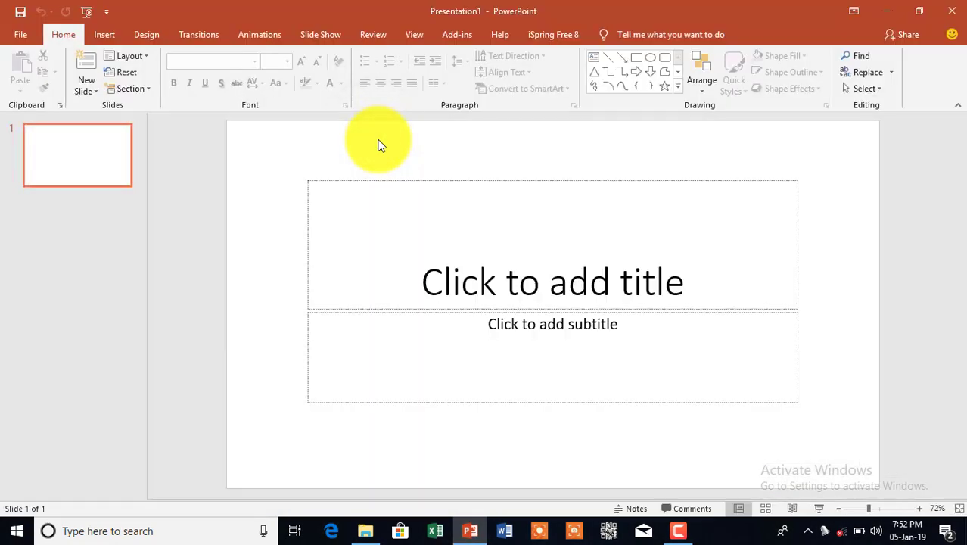
click(133, 56)
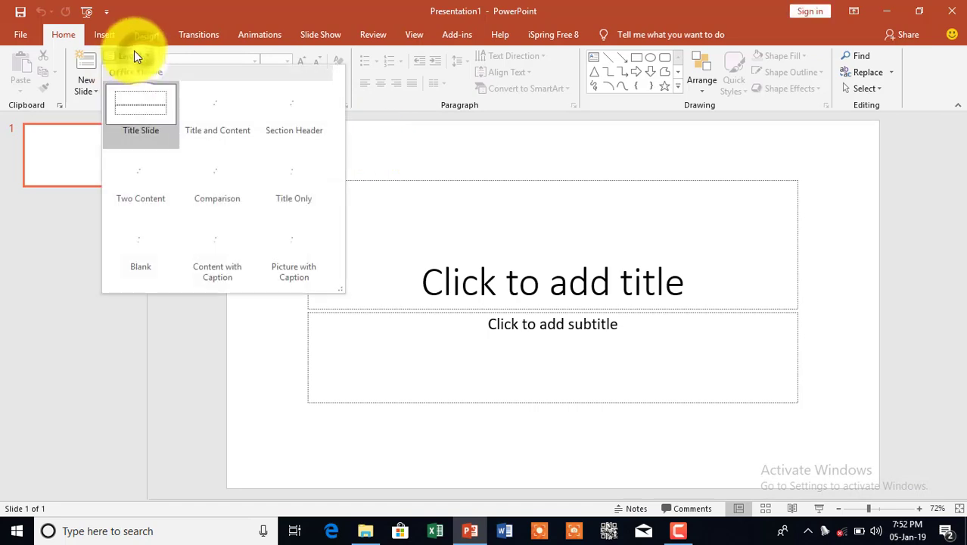
click(138, 227)
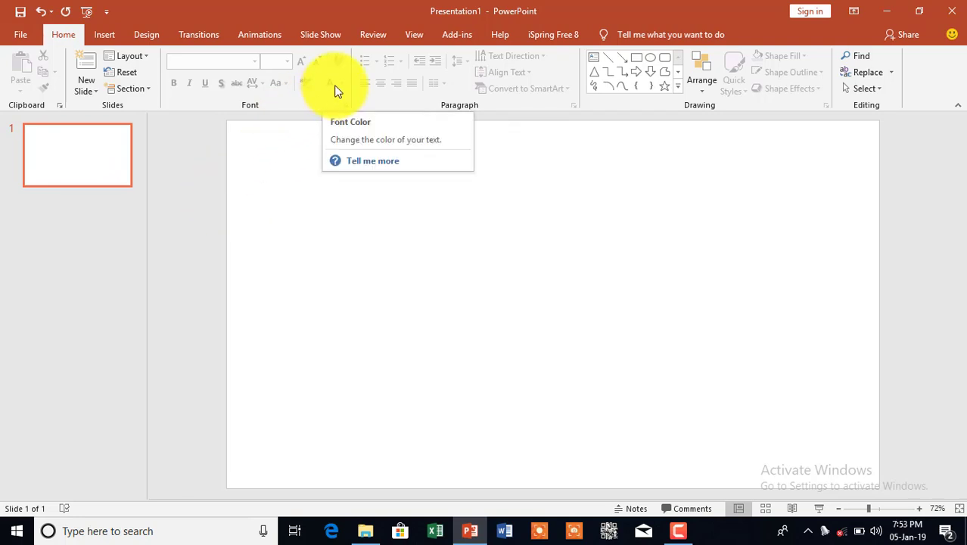
Step: Switch to Slide Master view and select the top master slide
click(422, 37)
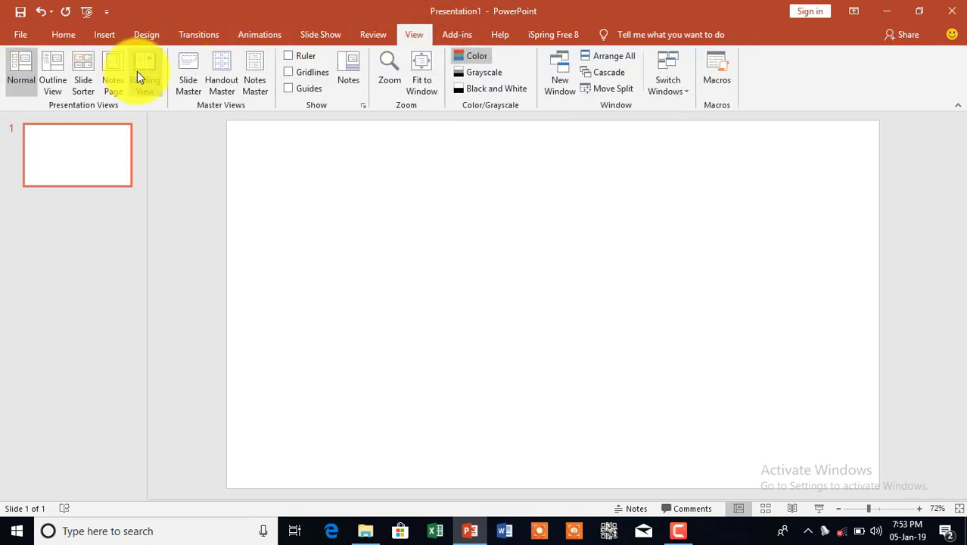
click(185, 80)
click(184, 79)
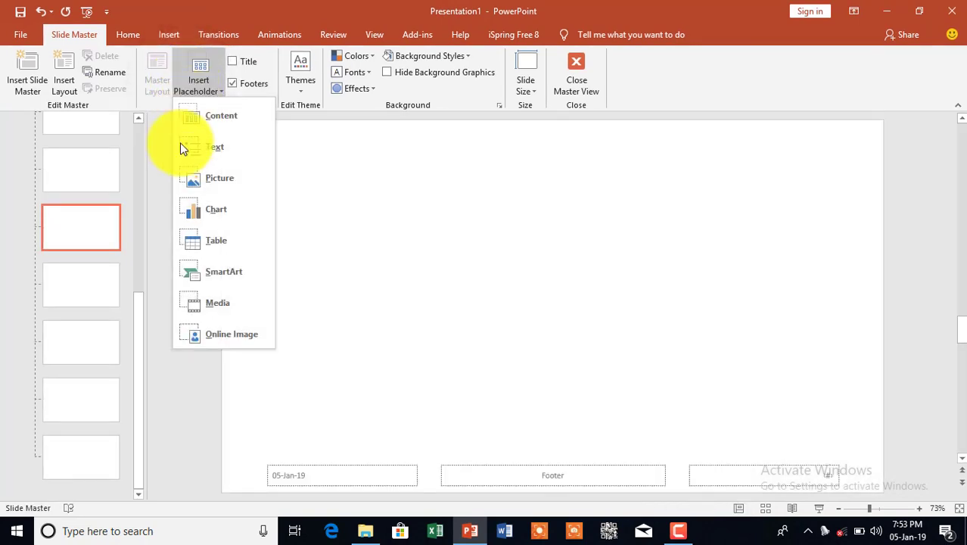
click(138, 352)
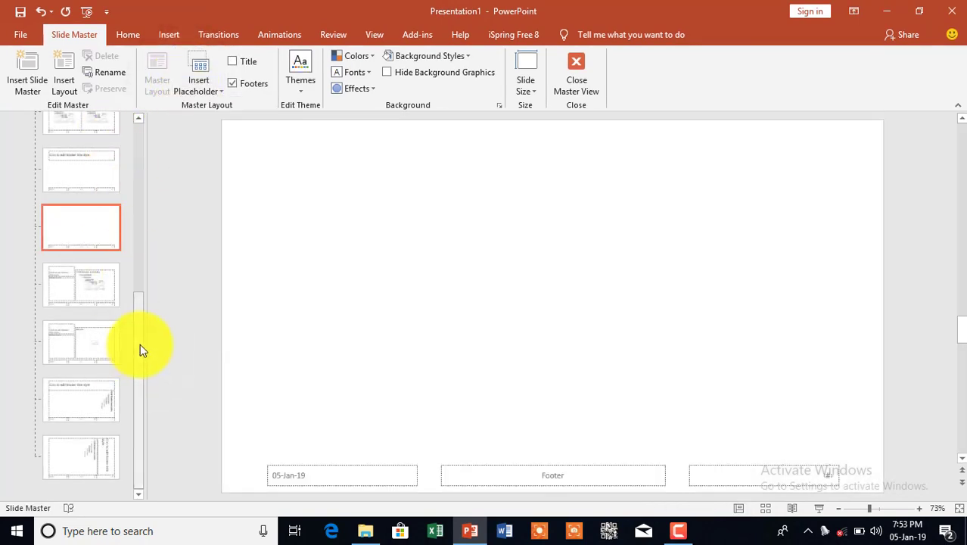
drag(140, 344, 114, 110)
click(93, 155)
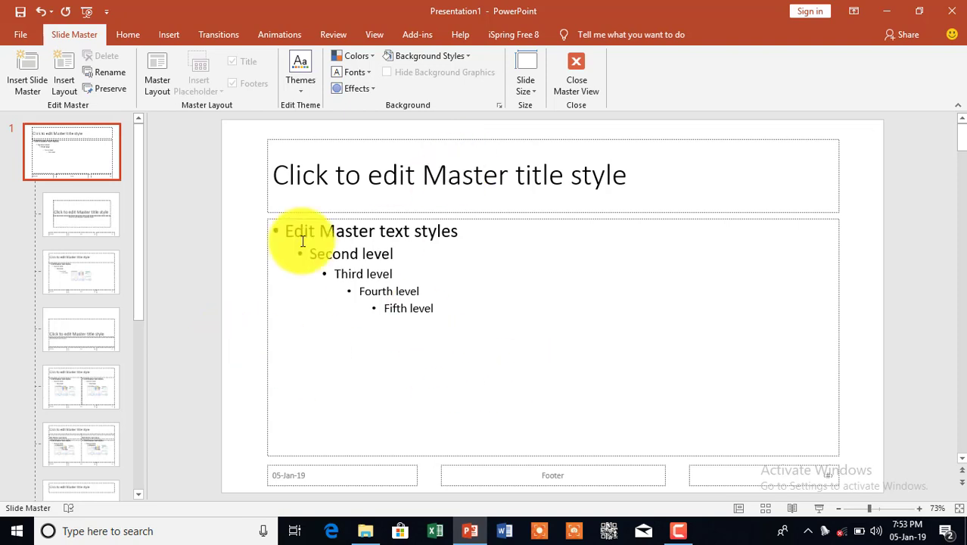
Step: Browse the Insert Pictures dialog, then cancel it without inserting anything
click(168, 36)
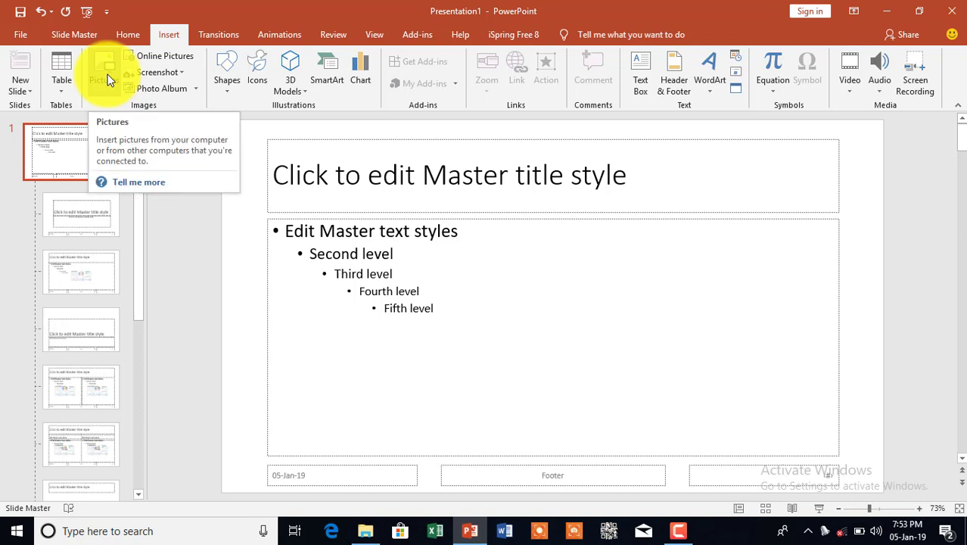
click(107, 79)
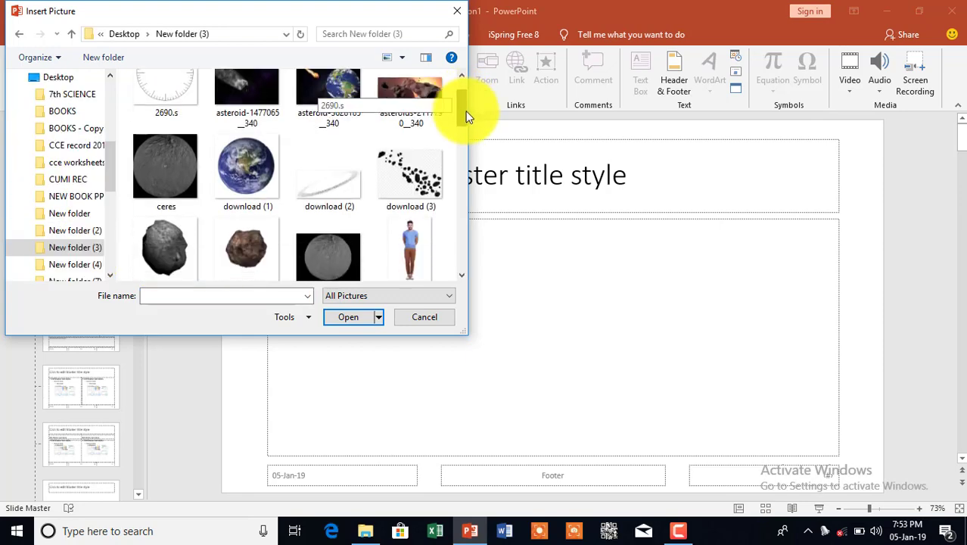
drag(464, 108, 468, 249)
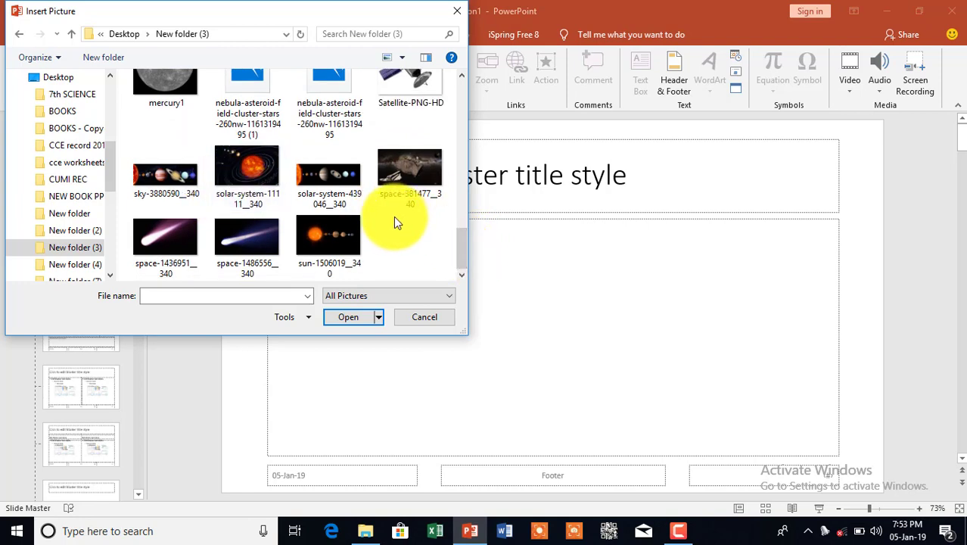
click(425, 322)
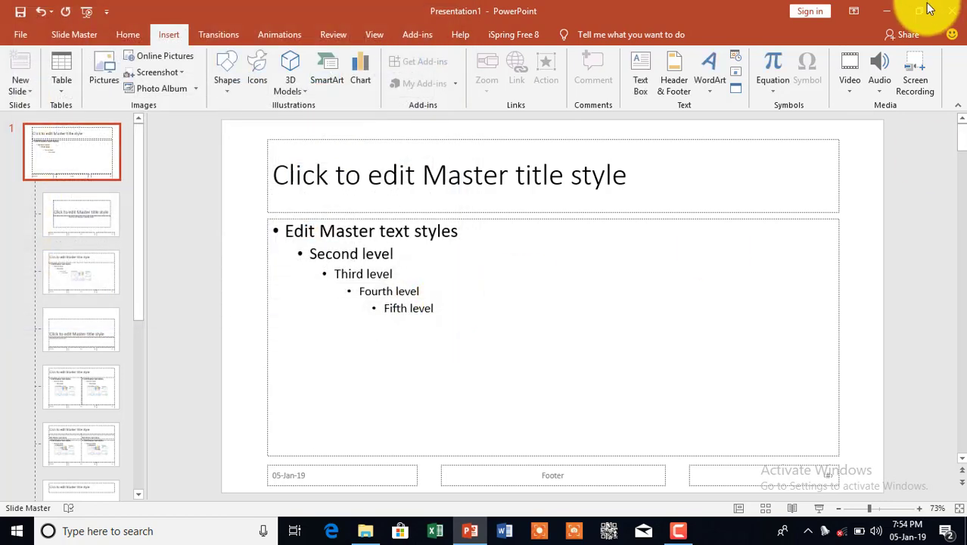
click(884, 10)
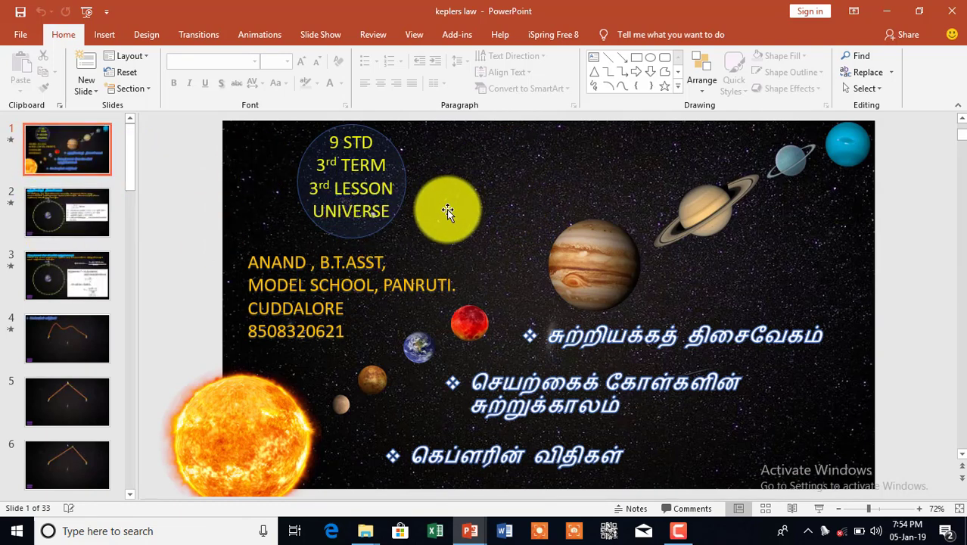
click(419, 38)
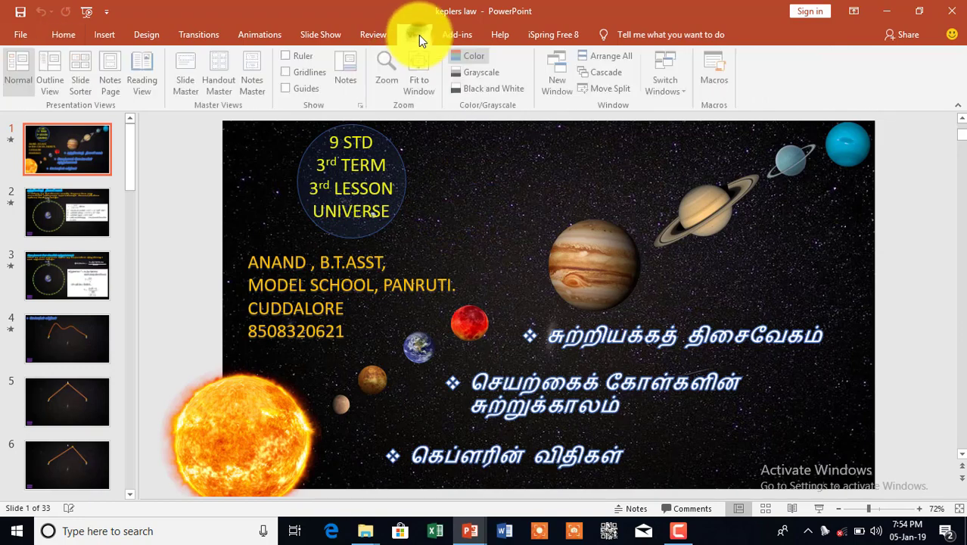
click(183, 78)
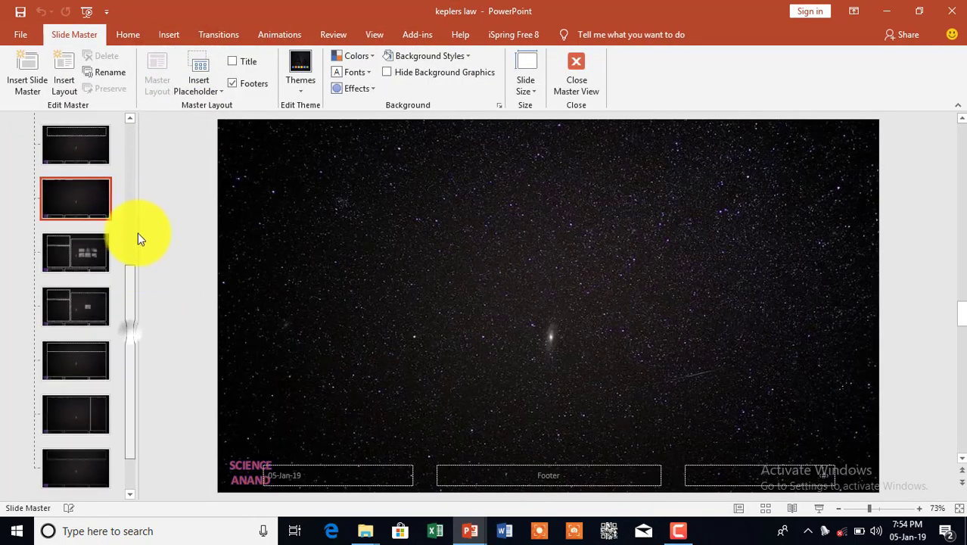
scroll(137, 239, up, 5)
click(79, 166)
click(460, 252)
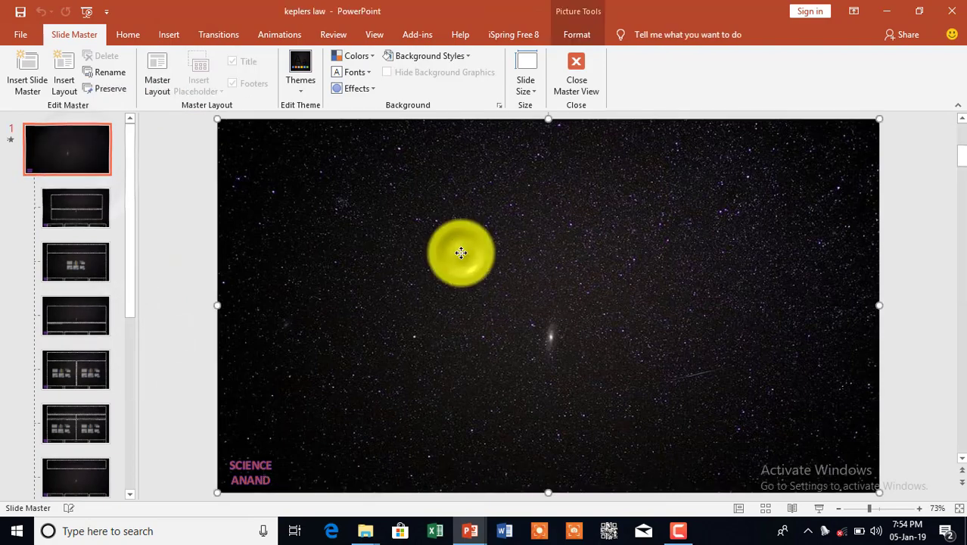
click(462, 253)
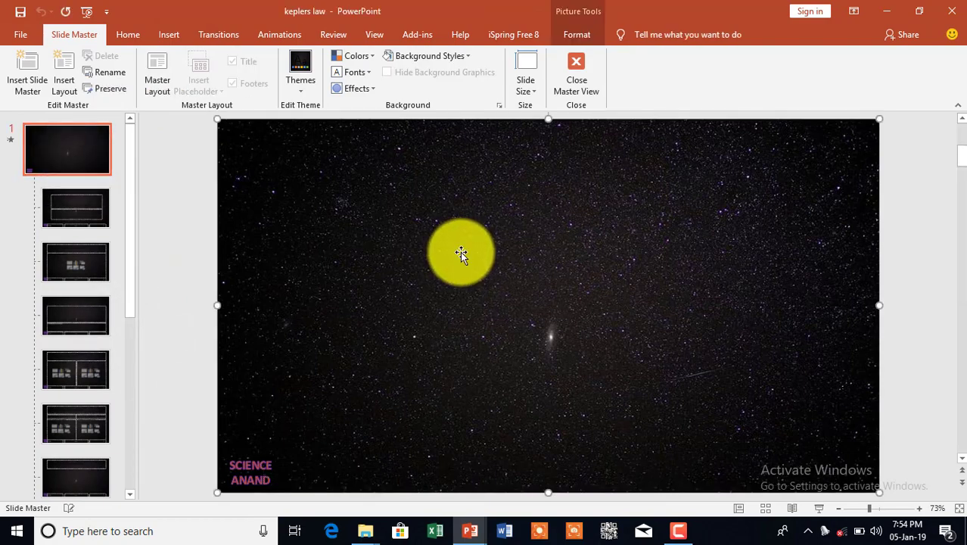
click(887, 10)
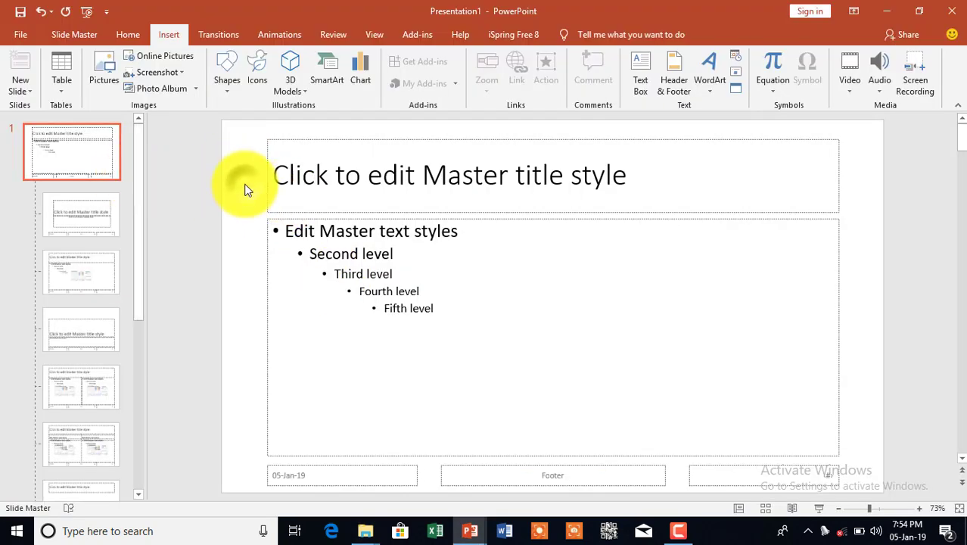
Step: Paste the starfield picture onto the slide master and close Master View
key(ctrl+v)
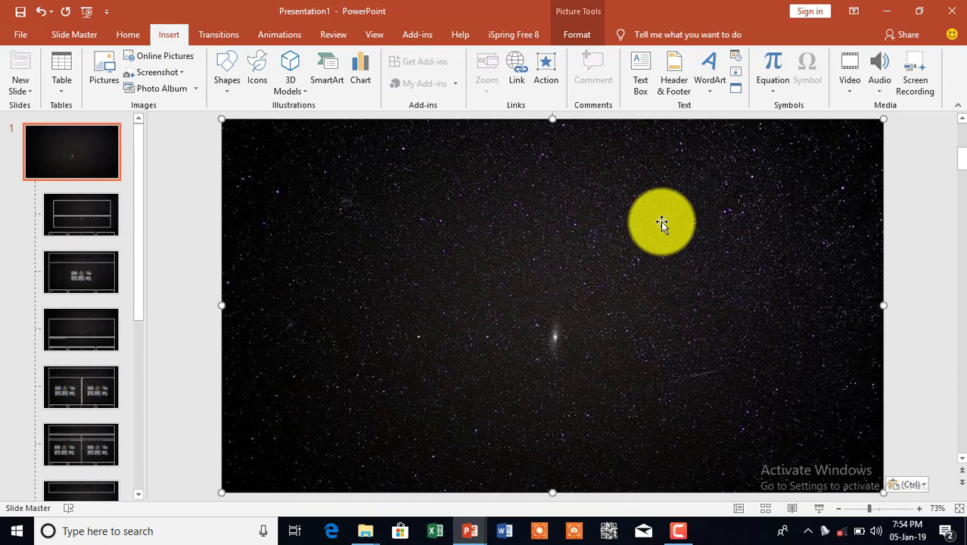
click(80, 35)
click(575, 60)
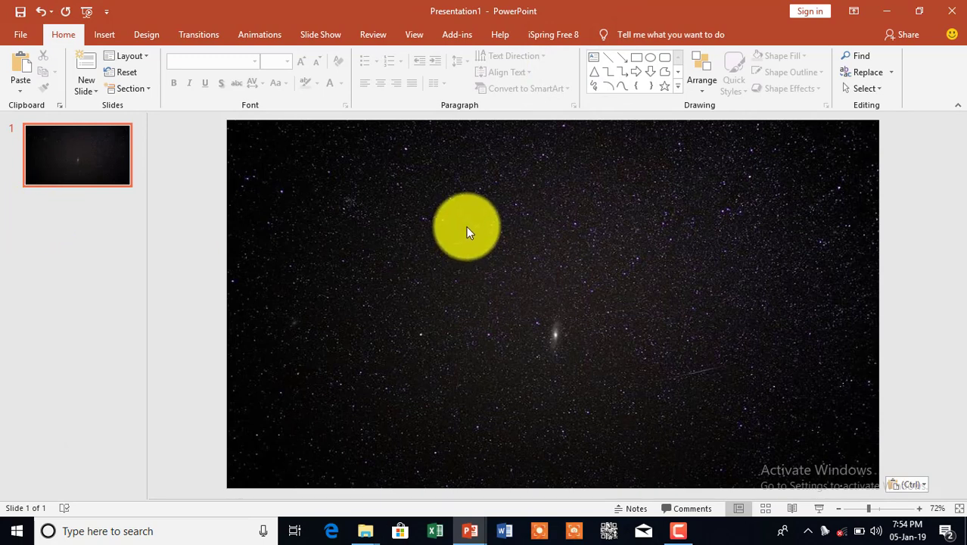
click(371, 233)
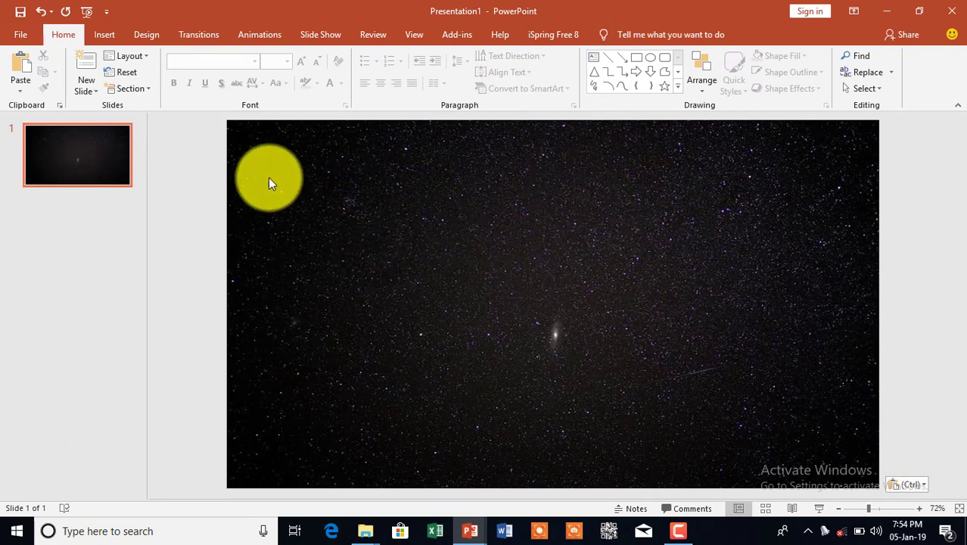
Step: Add two new slides from the thumbnail pane, then select slide 1
right_click(70, 199)
click(102, 245)
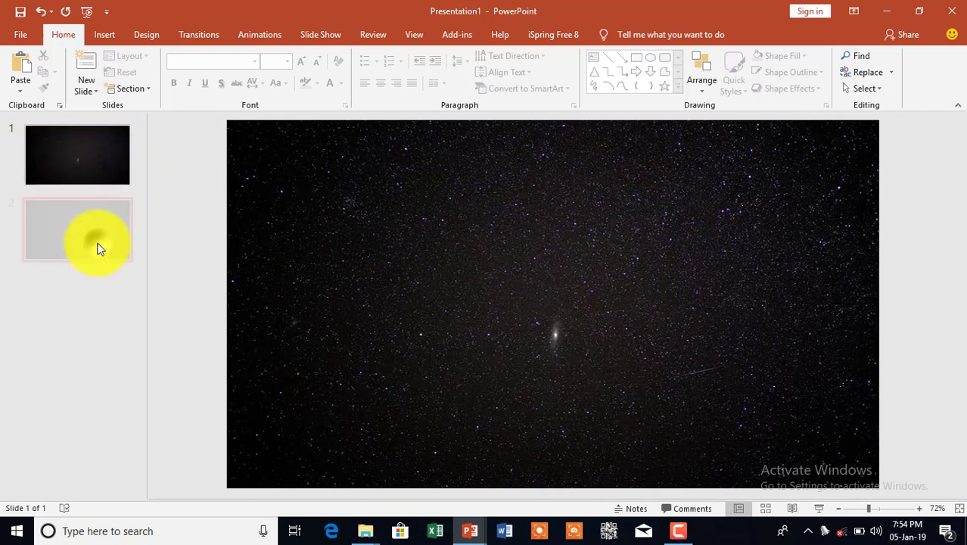
right_click(67, 275)
click(104, 323)
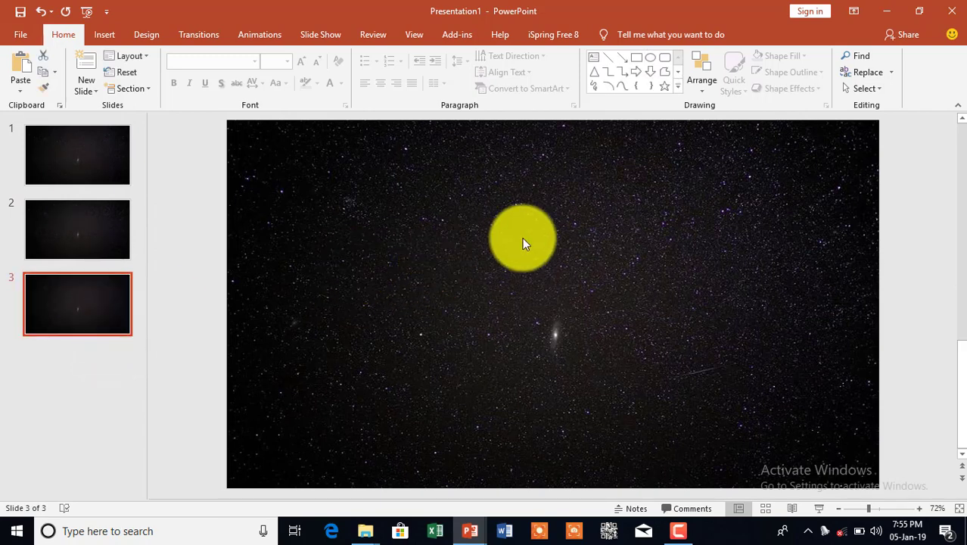
click(115, 170)
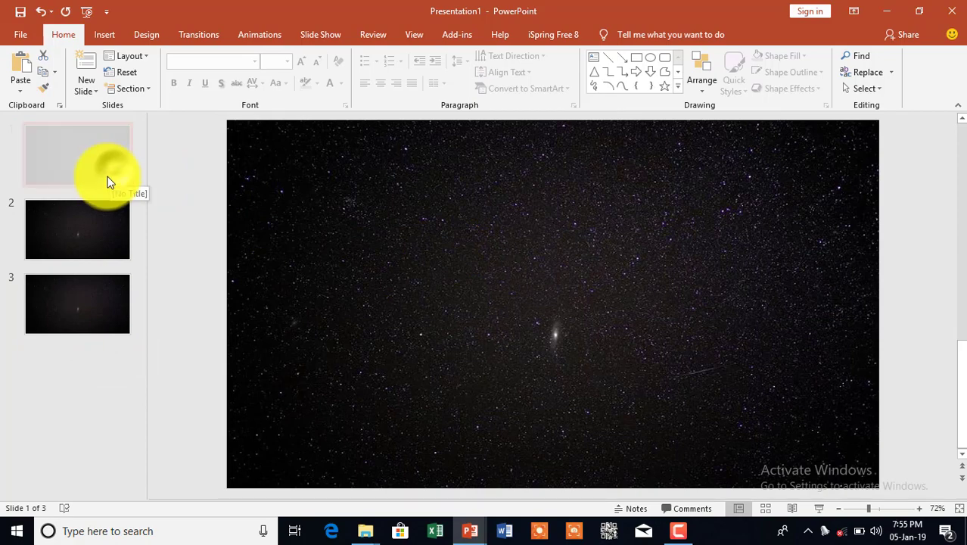
Step: On the top slide master, narrow the starfield picture from its left edge, then return to Normal view
click(412, 34)
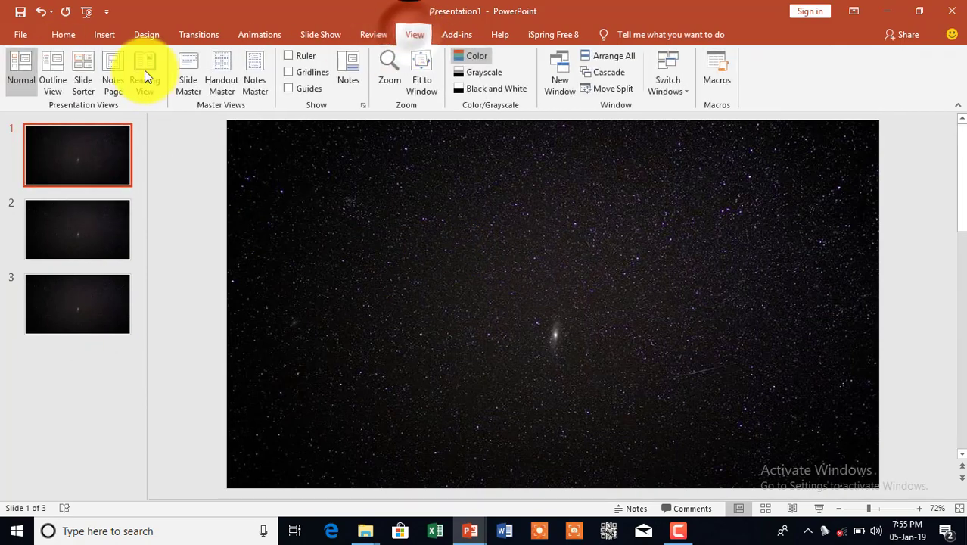
click(188, 76)
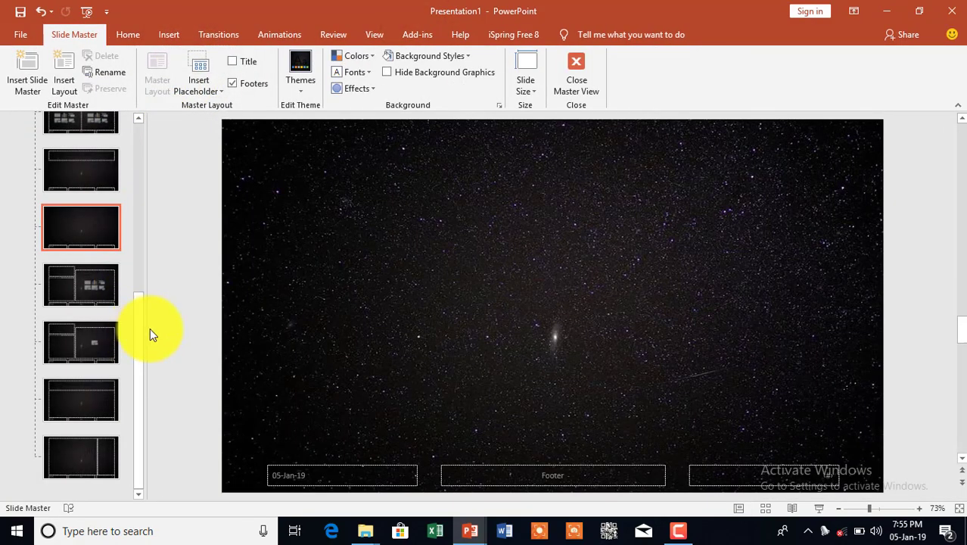
drag(144, 333, 150, 110)
click(69, 155)
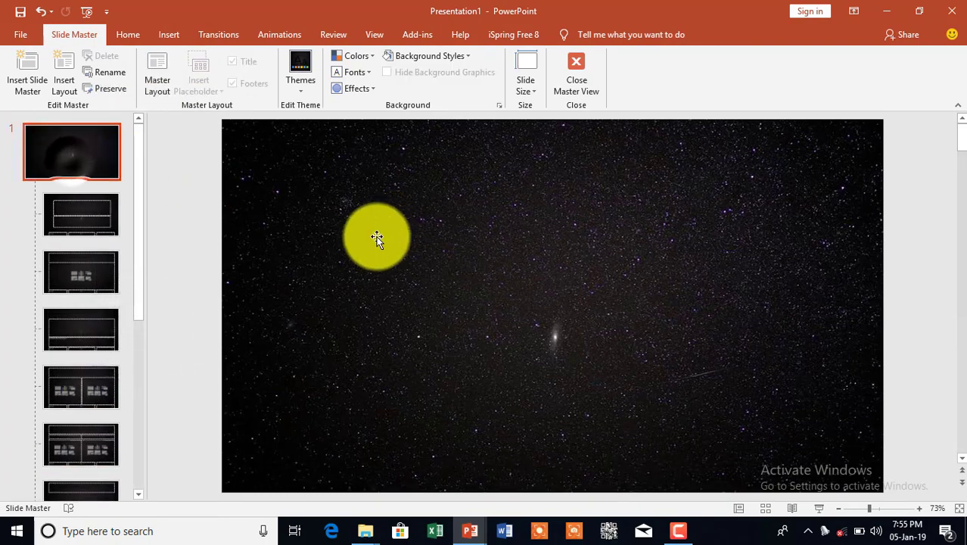
click(334, 248)
drag(221, 304, 508, 285)
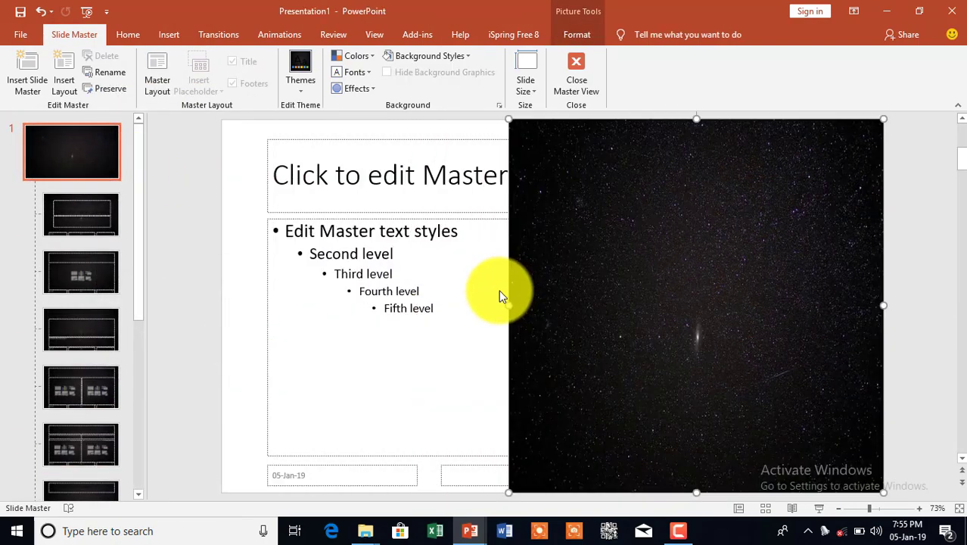
click(574, 61)
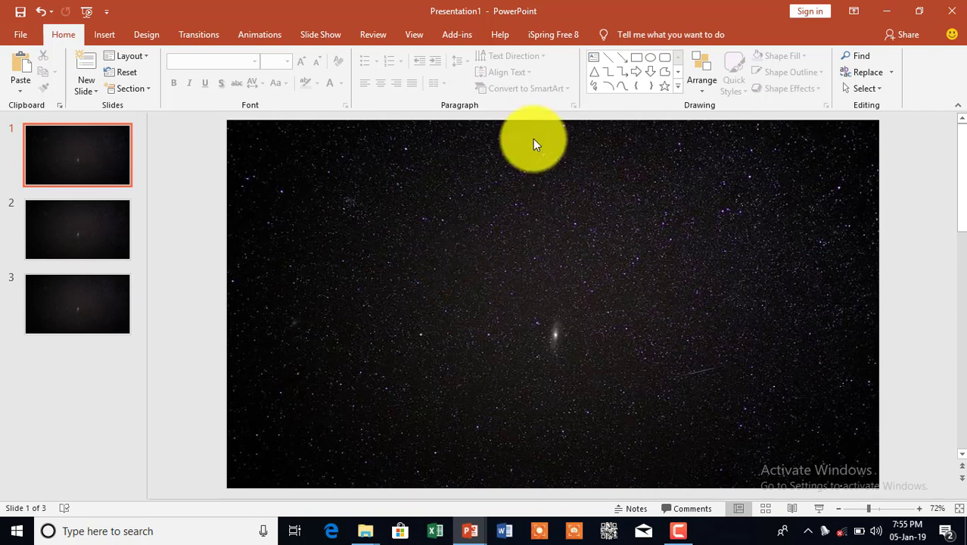
Step: Insert the 'download (1)' Earth picture and move it up and left of centre
click(105, 38)
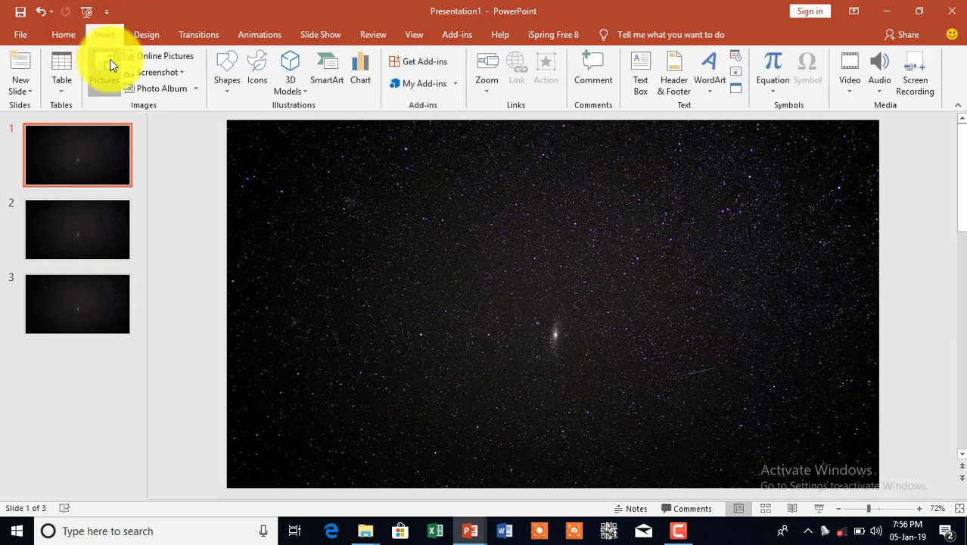
click(110, 60)
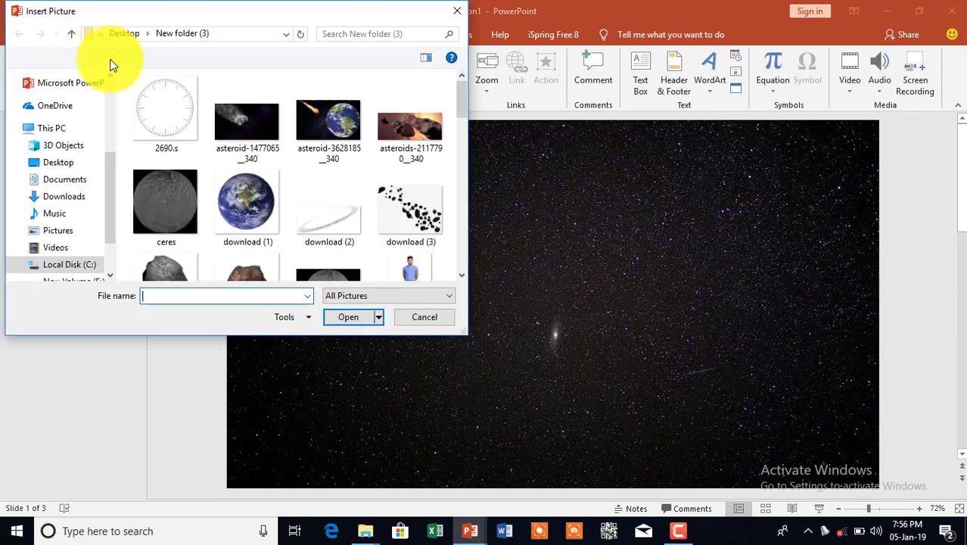
double_click(254, 206)
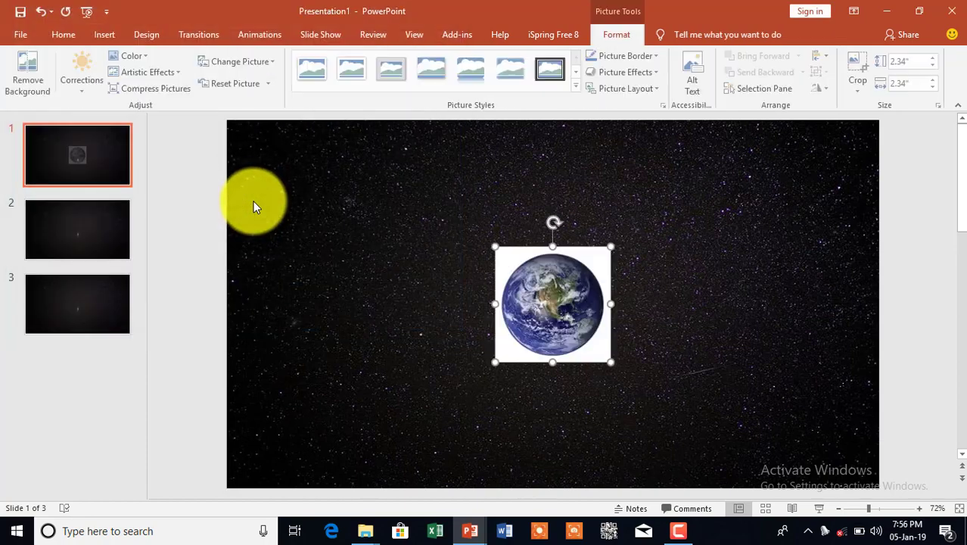
drag(554, 296, 480, 250)
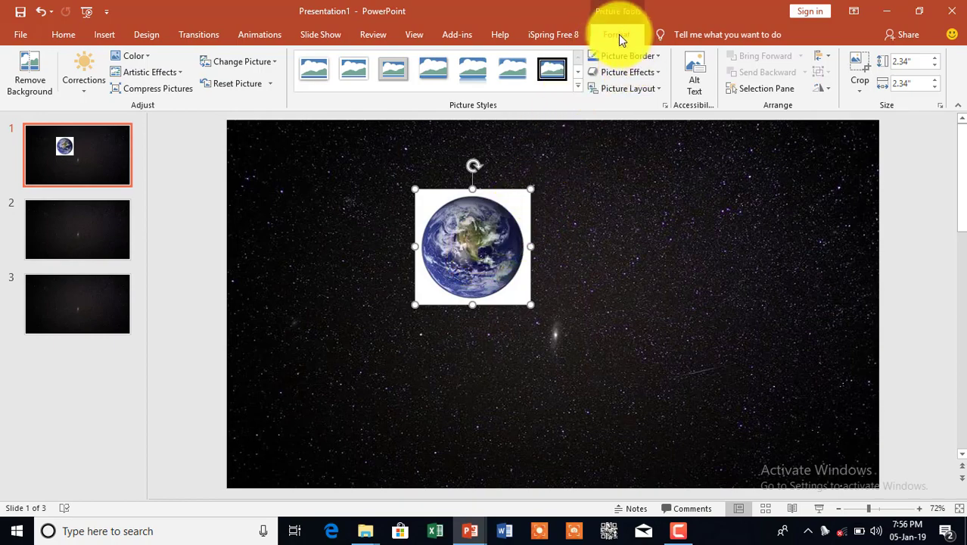
click(618, 209)
double_click(488, 221)
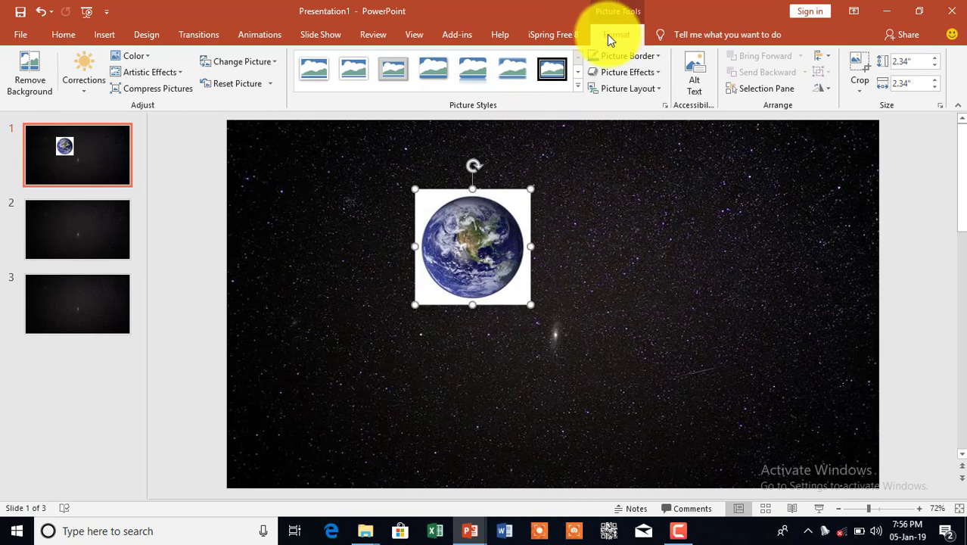
Step: Remove the Earth's white background at 100% zoom, keeping the globe edges, then move it higher
click(30, 75)
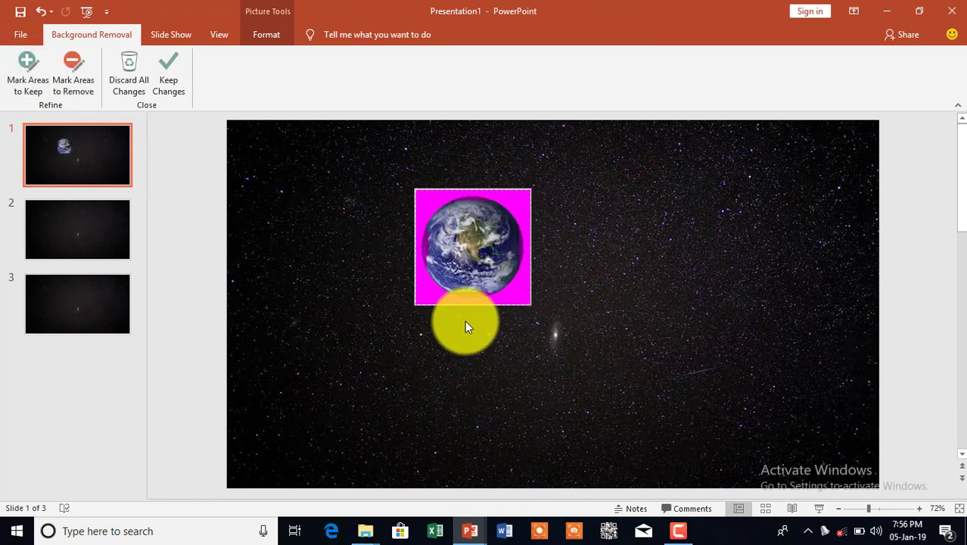
click(920, 509)
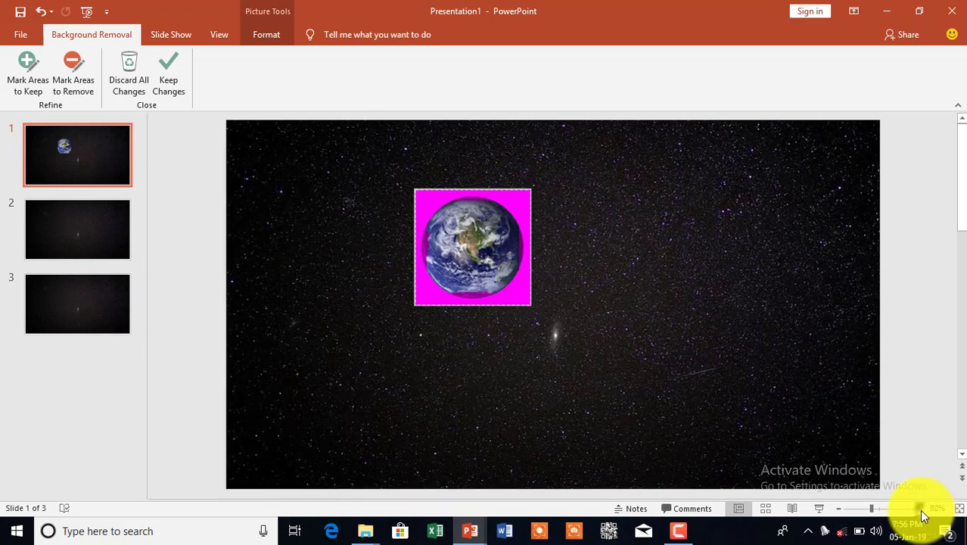
click(924, 509)
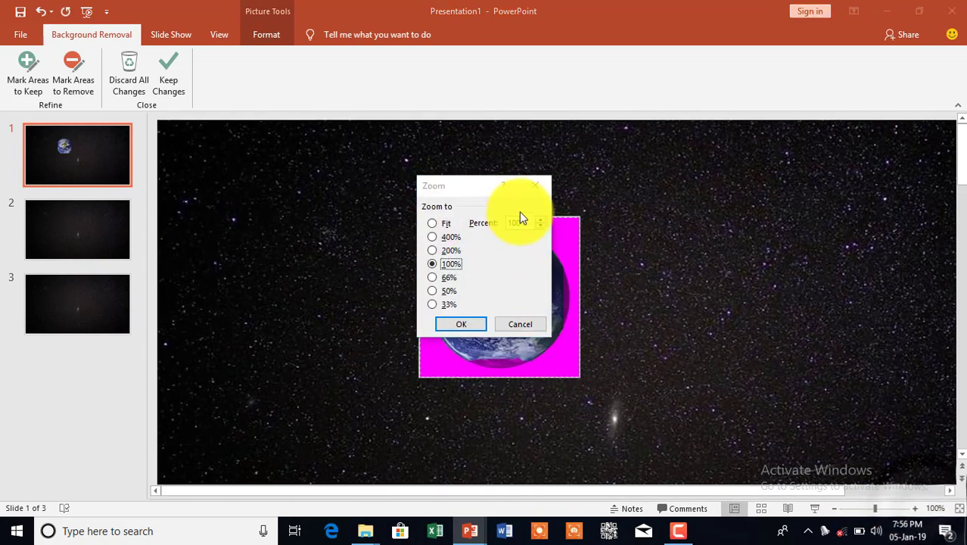
click(539, 189)
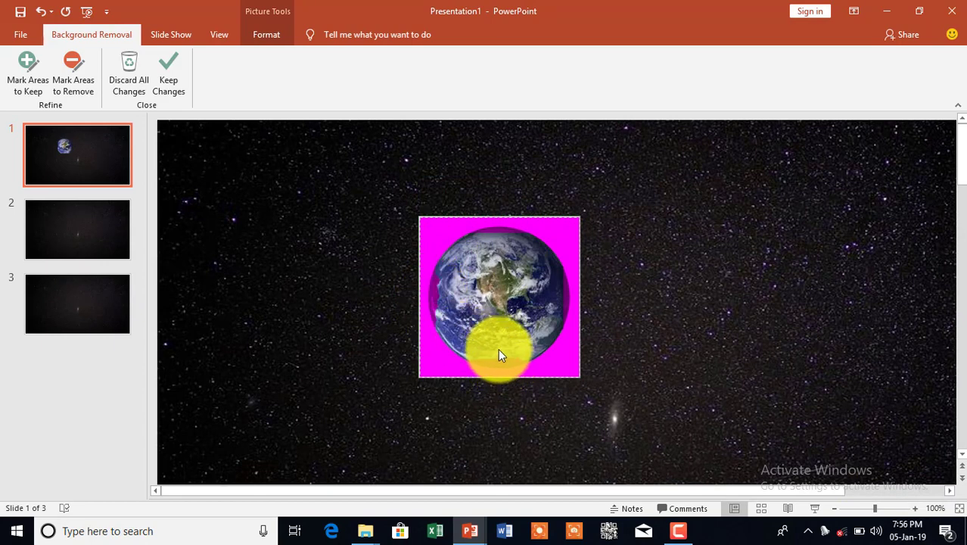
click(28, 67)
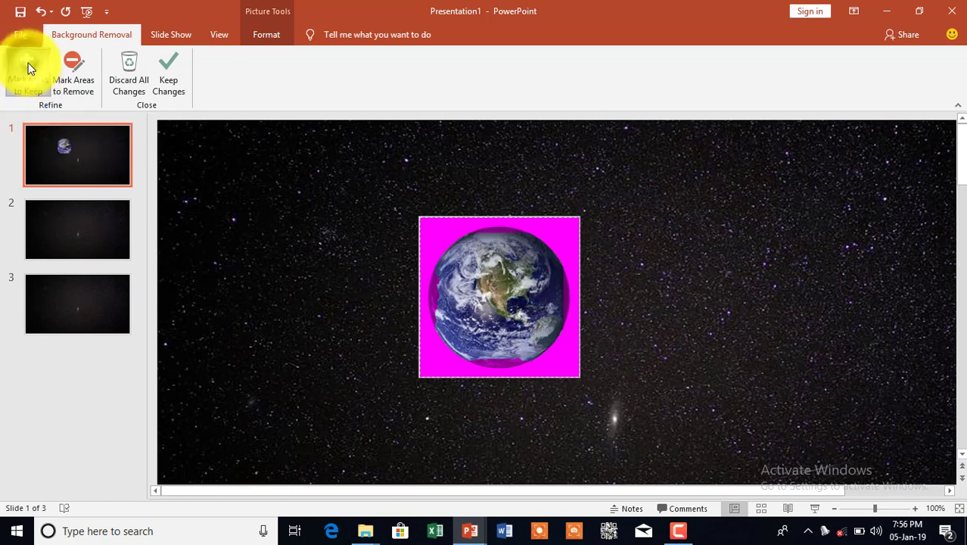
click(439, 283)
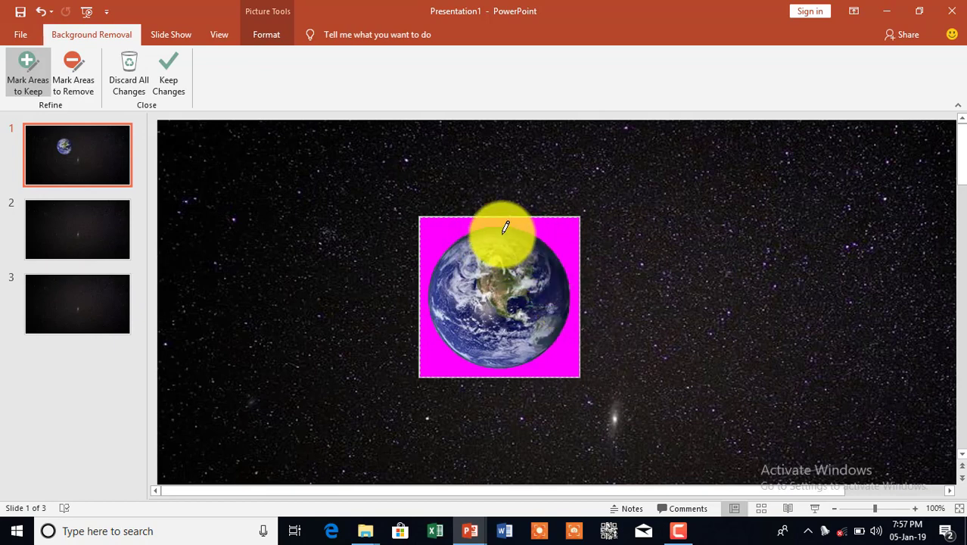
click(171, 71)
drag(509, 301, 501, 250)
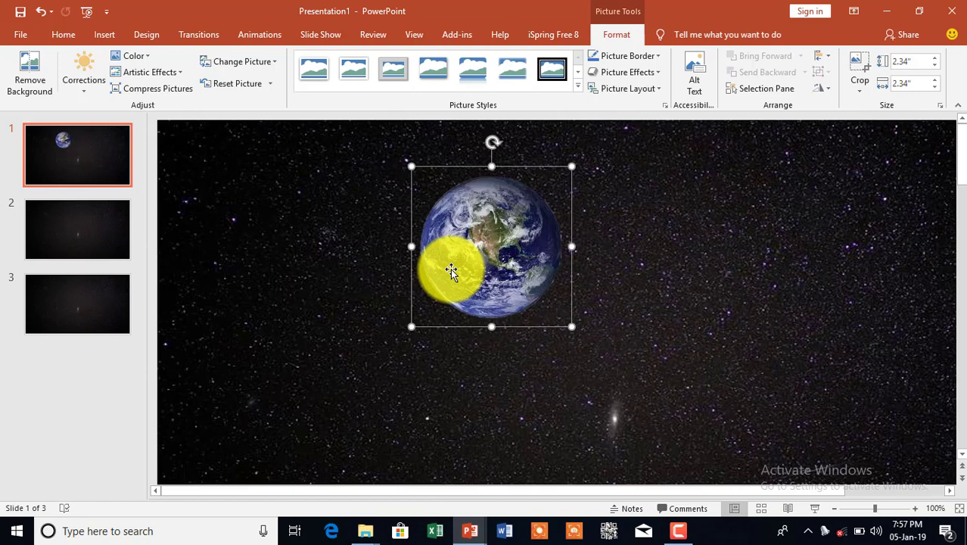
Step: Shrink the Earth picture to 1.3 inches and bring up the keplers law presentation
drag(482, 252, 464, 286)
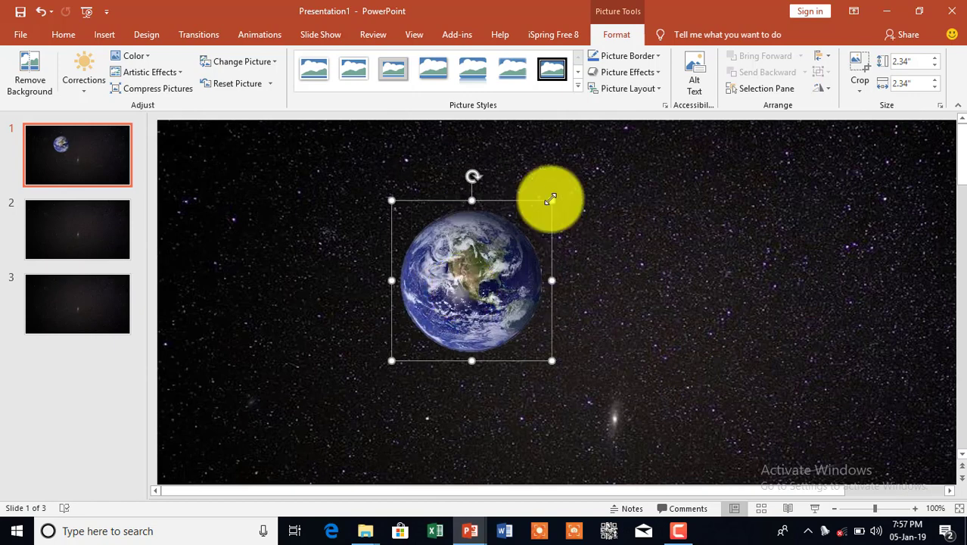
drag(552, 200, 481, 271)
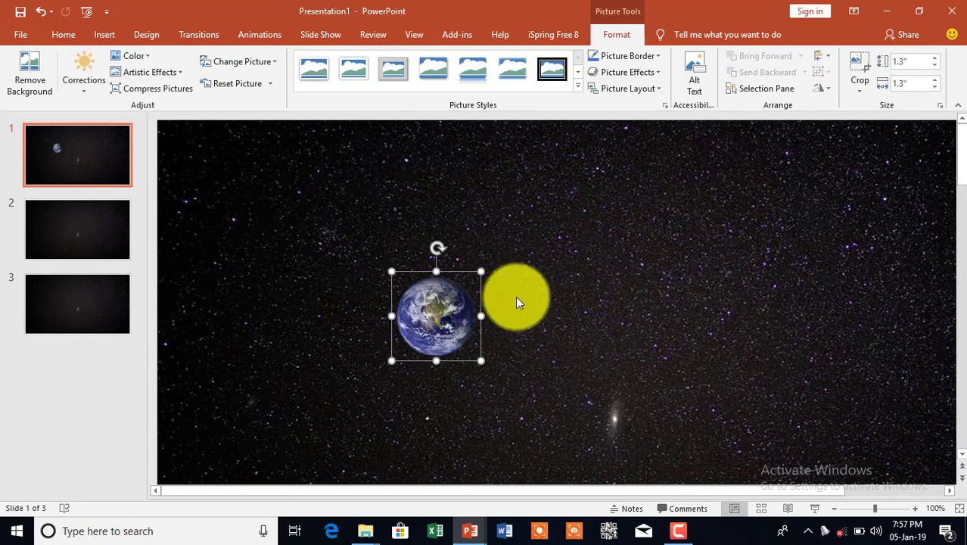
click(469, 529)
click(532, 470)
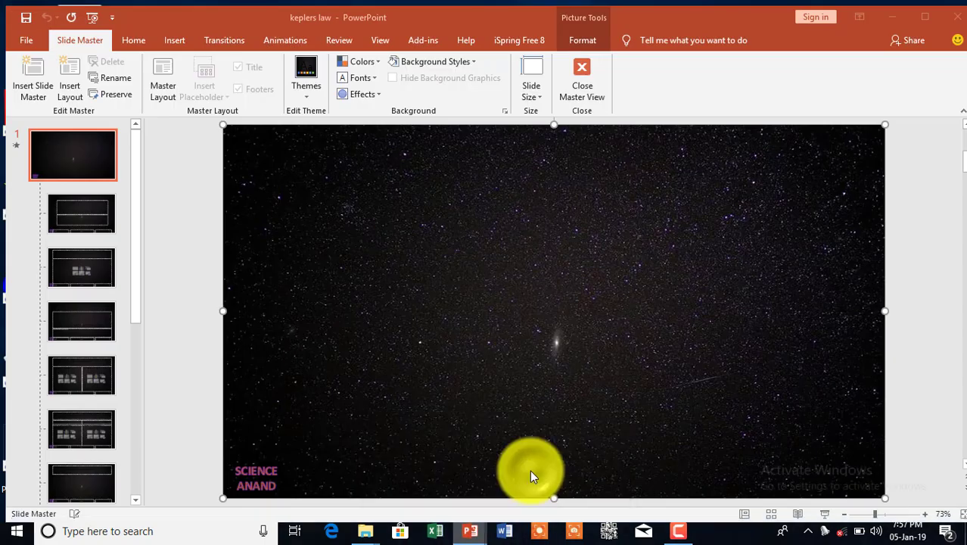
Step: Copy the sun and planets from the keplers law slide onto the Earth slide
click(573, 61)
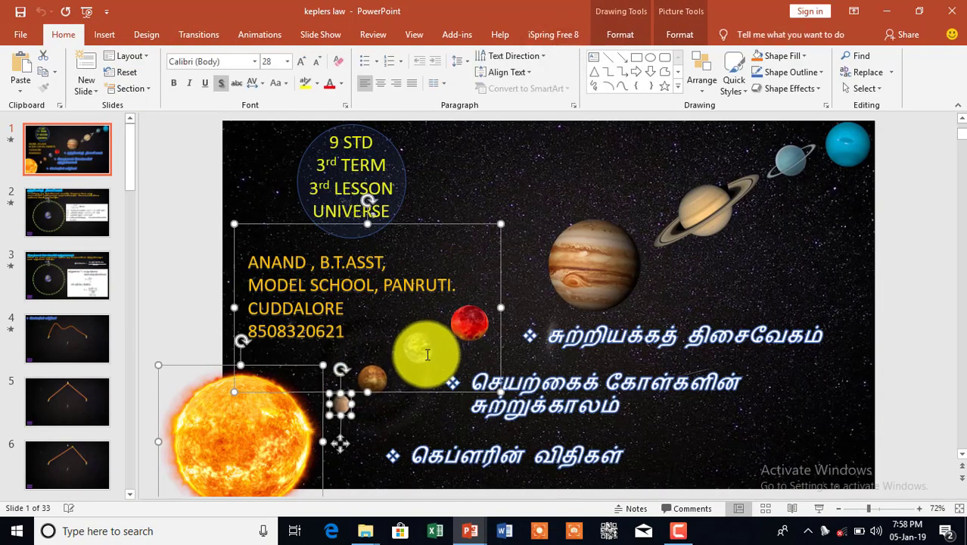
key(ctrl+a)
key(alt+Tab)
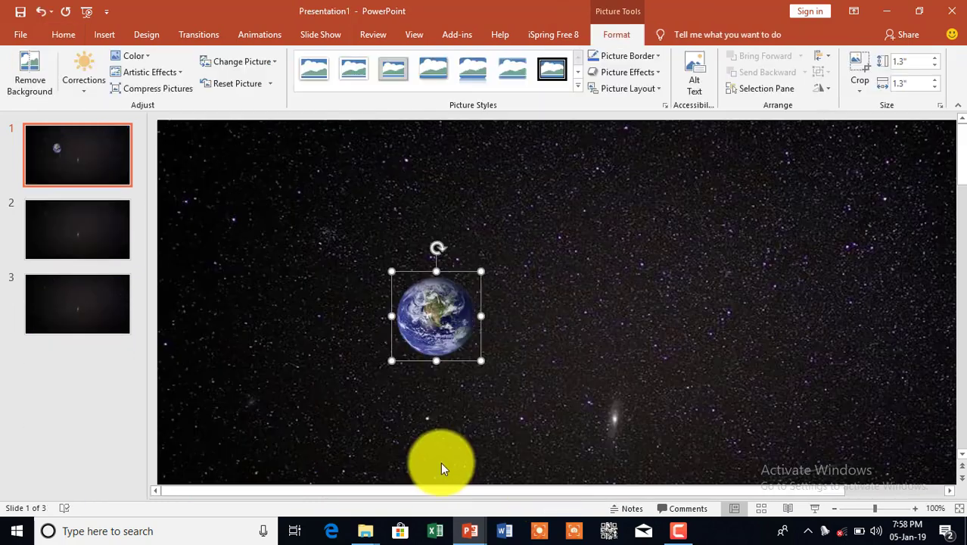
key(ctrl+v)
scroll(451, 414, down, 3)
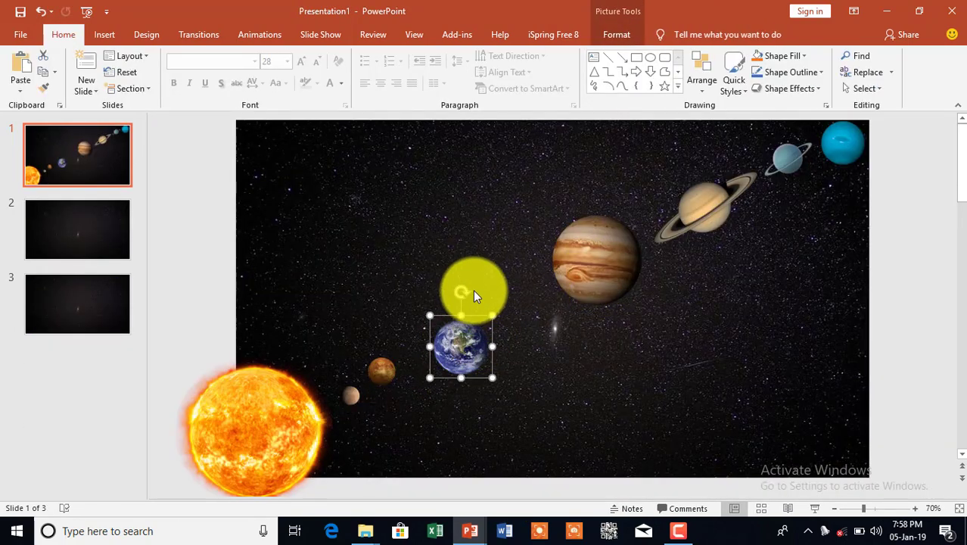
Step: Show the Transitions ribbon options for slide 1
click(191, 36)
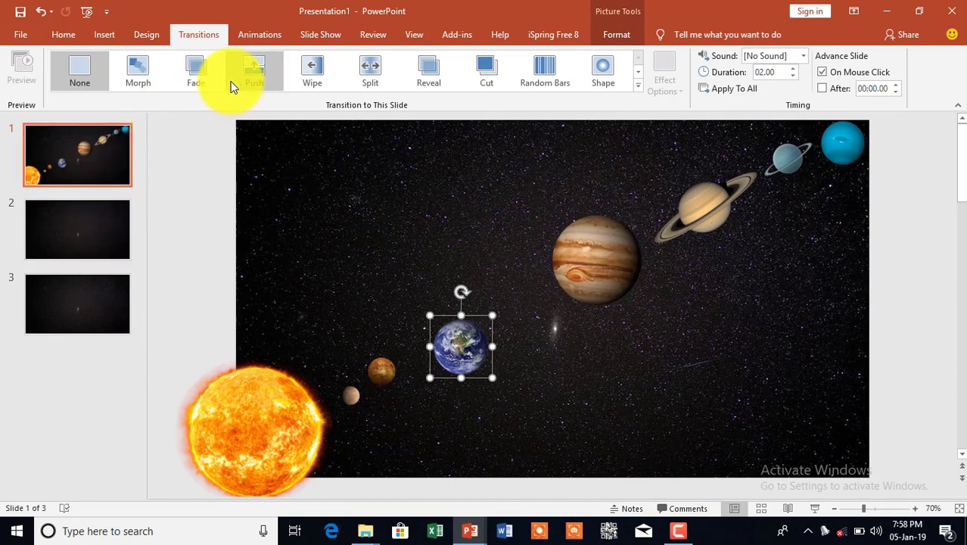
Step: Apply a 1.50-second Split transition to slide 2, then go back to slide 1
click(83, 236)
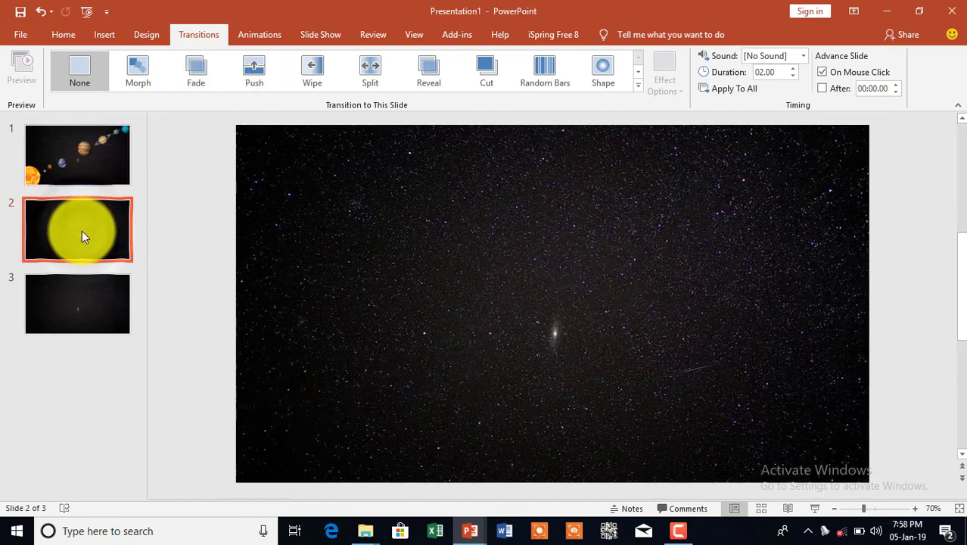
click(250, 63)
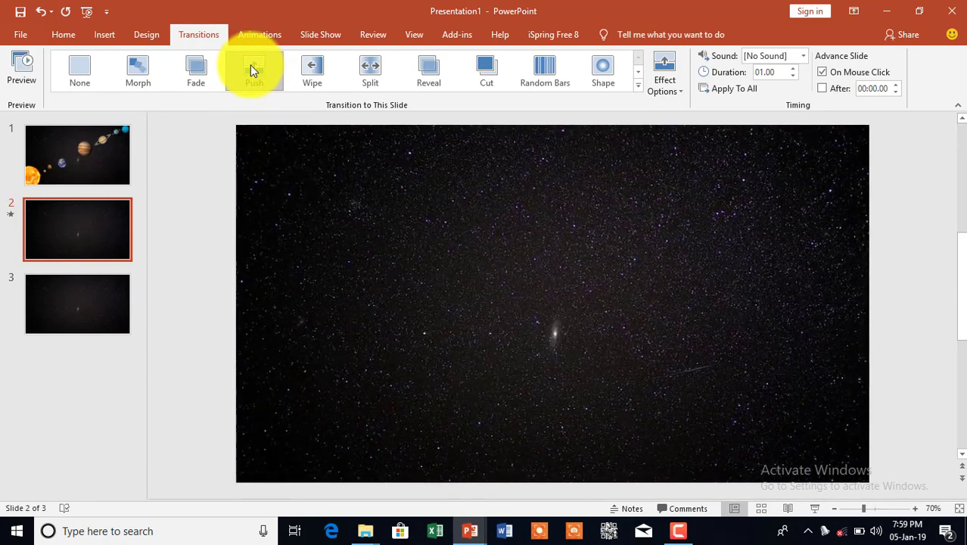
click(314, 73)
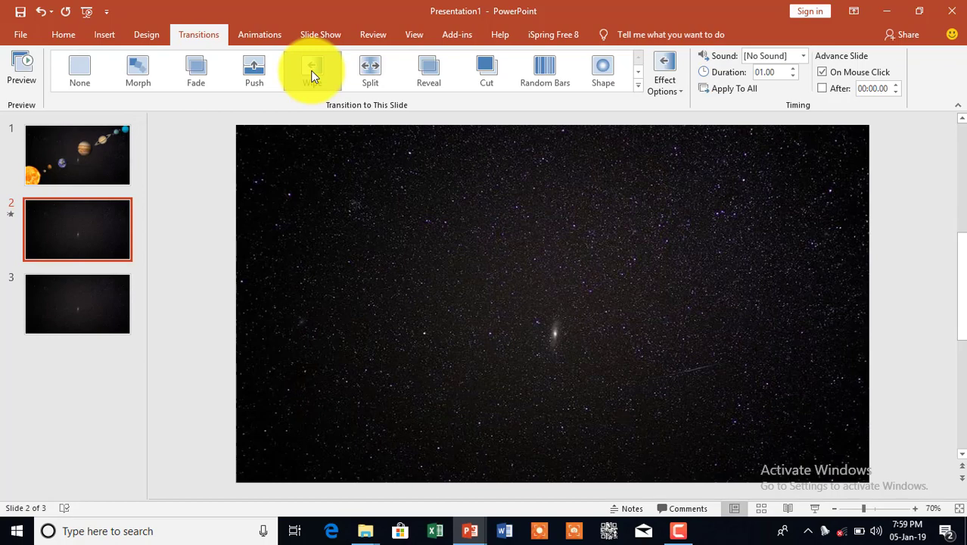
click(369, 68)
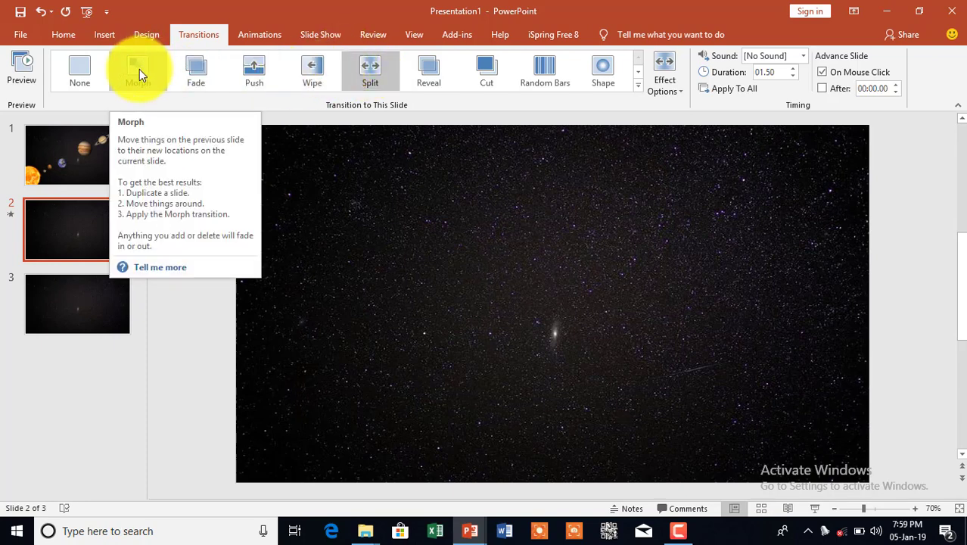
click(86, 156)
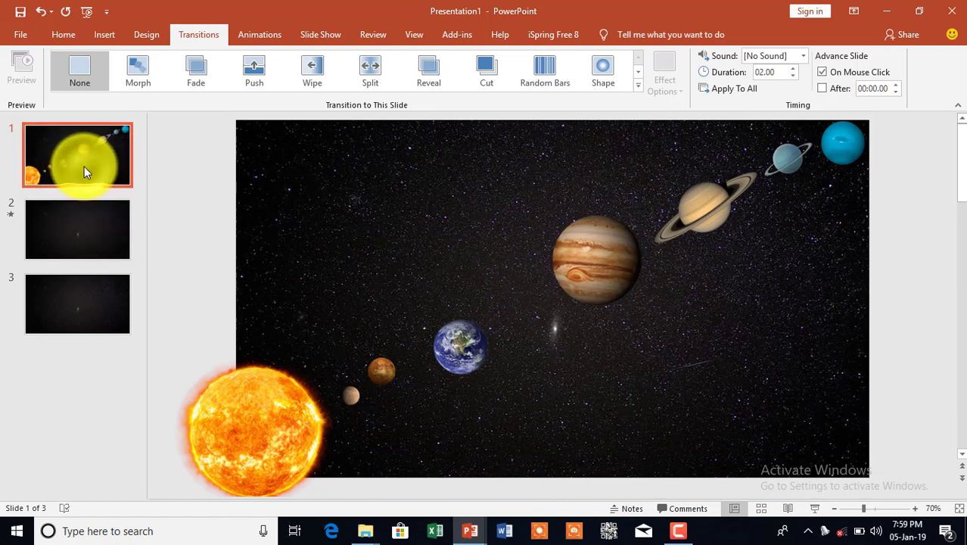
Step: Duplicate slide 1 as slide 2, zoom out to 40%, and move the sun off the slide
key(ctrl+d)
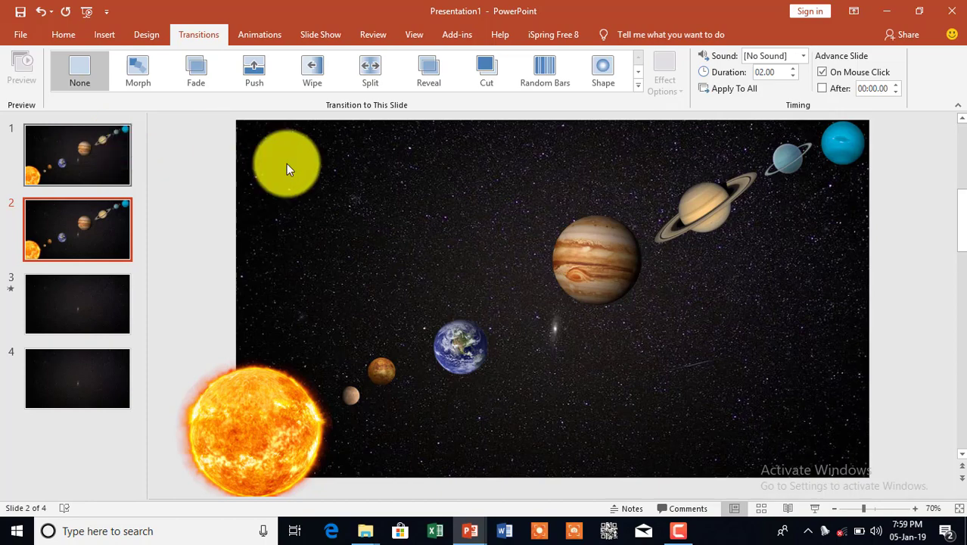
click(837, 514)
click(835, 511)
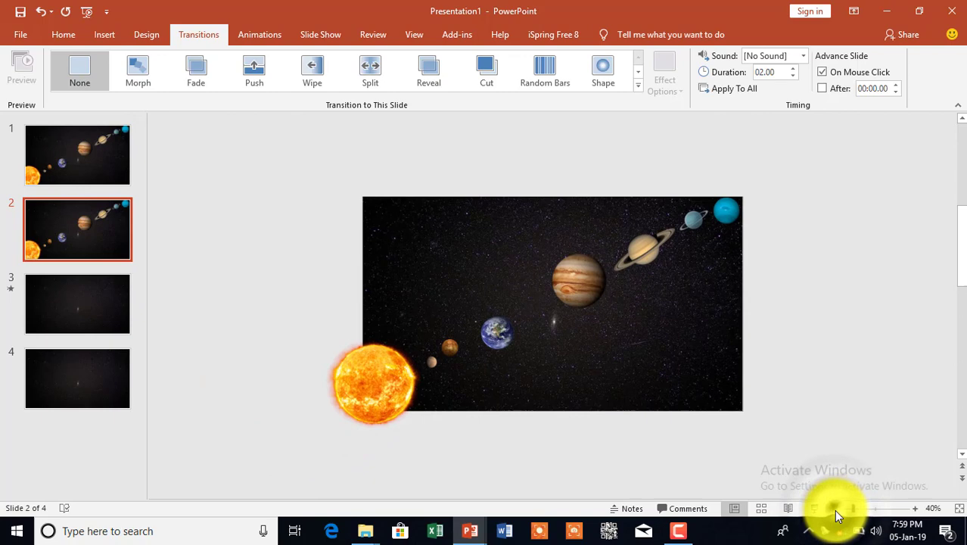
click(378, 386)
drag(428, 345, 235, 452)
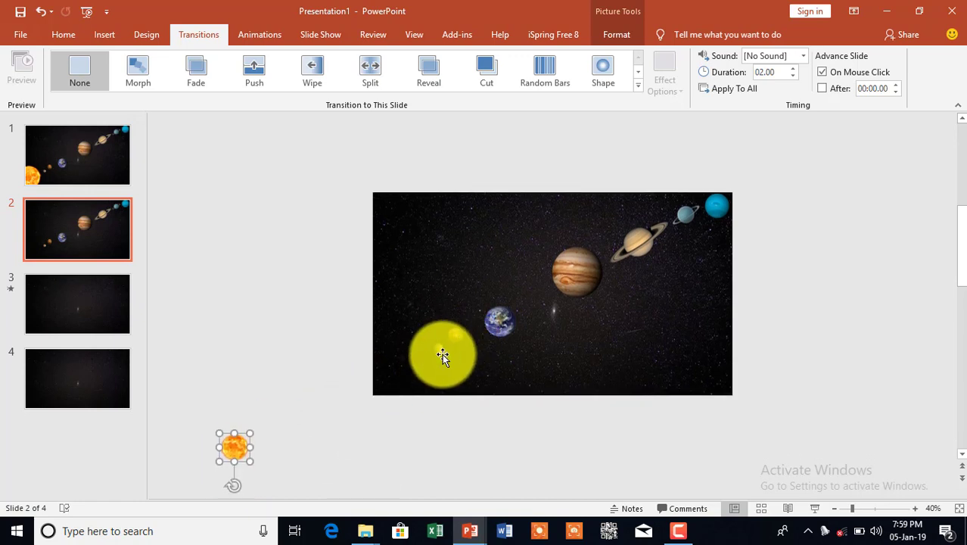
Step: Park Mars off the lower left and Neptune, Uranus, Saturn and Jupiter off the upper right
drag(442, 355, 276, 442)
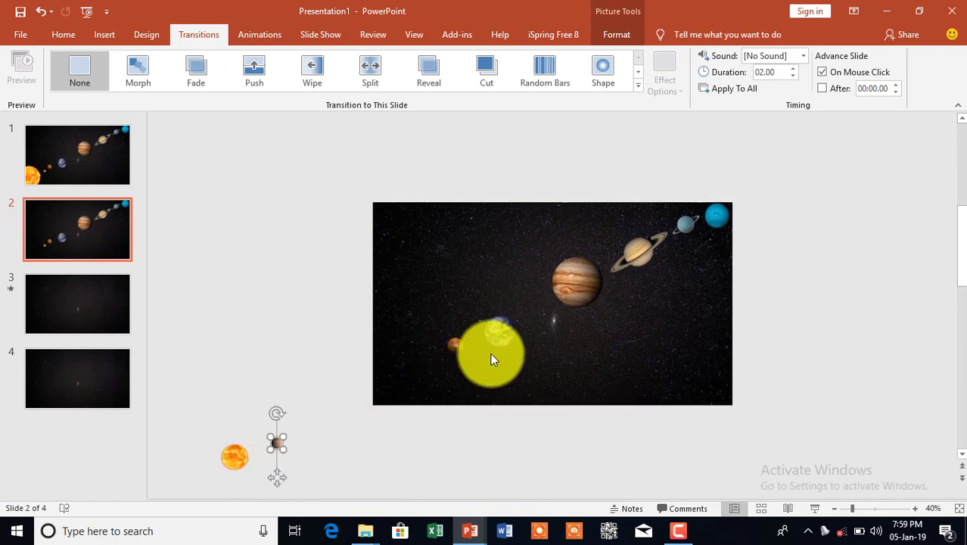
click(453, 345)
drag(457, 385, 305, 469)
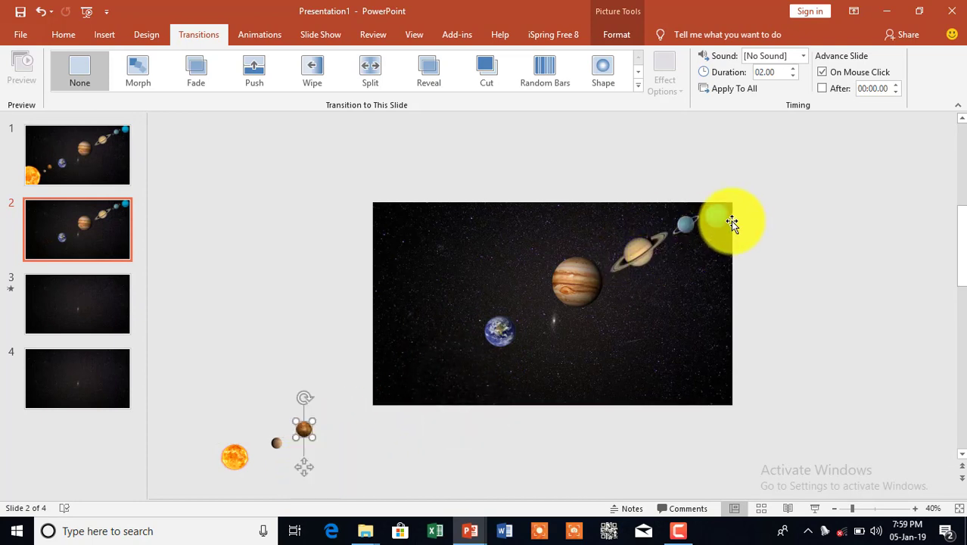
drag(730, 221, 854, 155)
drag(691, 228, 795, 174)
drag(647, 242, 744, 142)
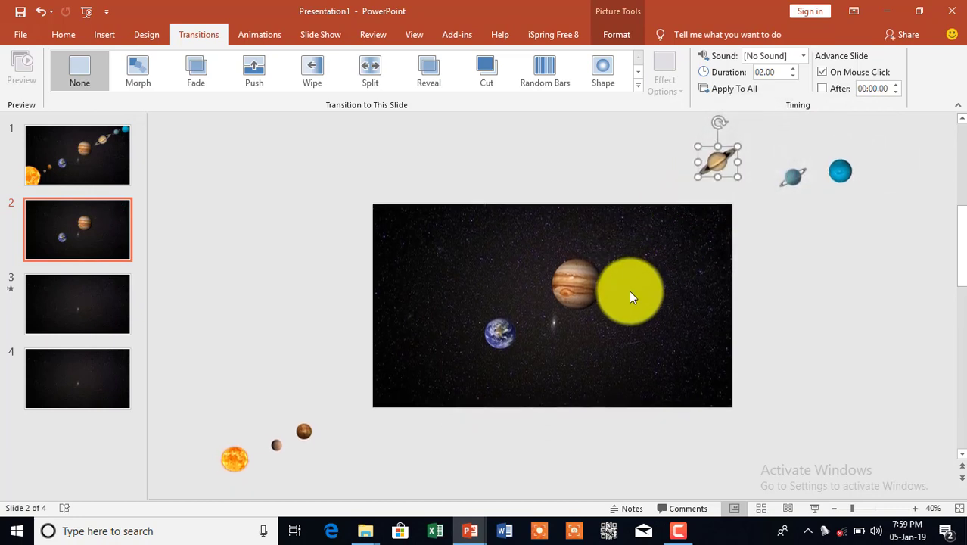
drag(582, 284, 753, 224)
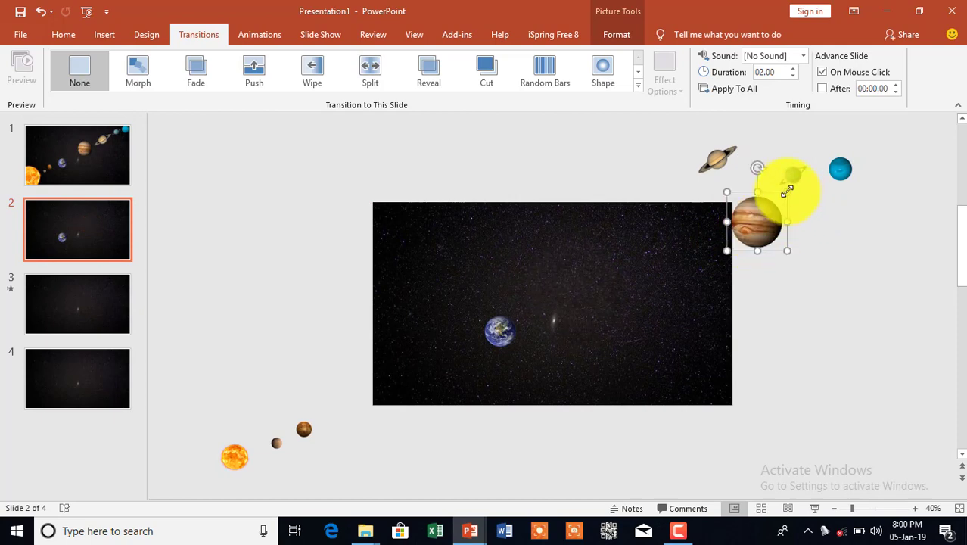
Step: Shrink Jupiter, line up the parked planets in a row, and enlarge Earth at slide centre
drag(787, 192, 762, 230)
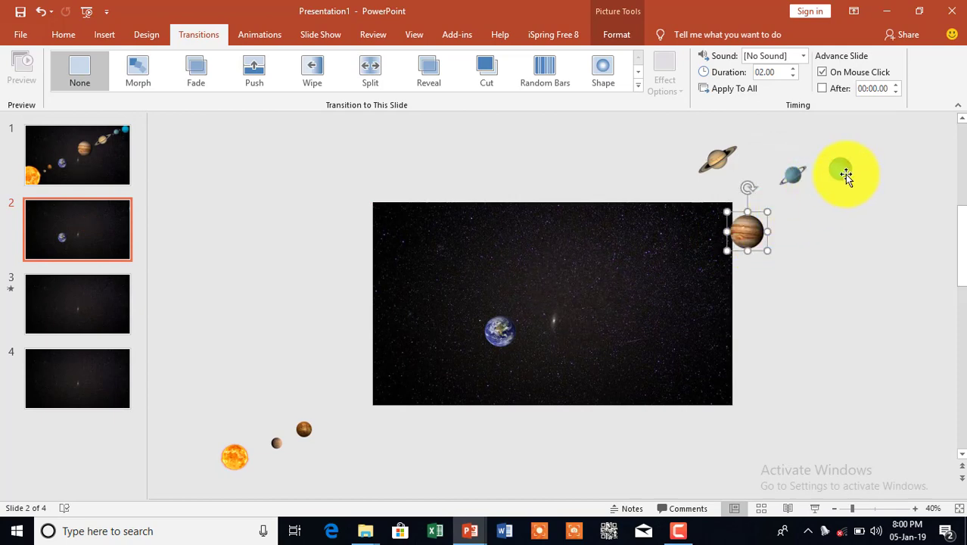
drag(846, 175, 879, 138)
drag(798, 194, 835, 162)
drag(712, 159, 801, 174)
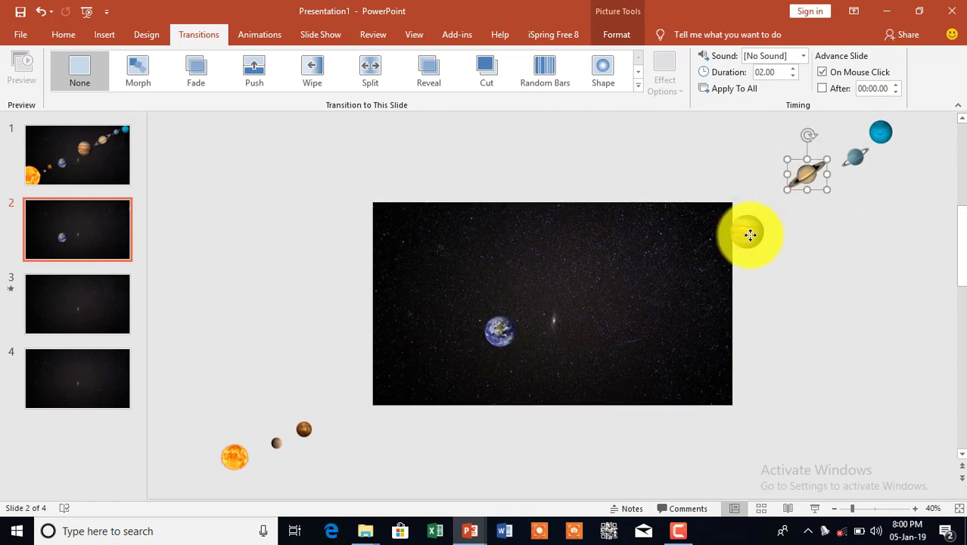
drag(750, 234, 759, 202)
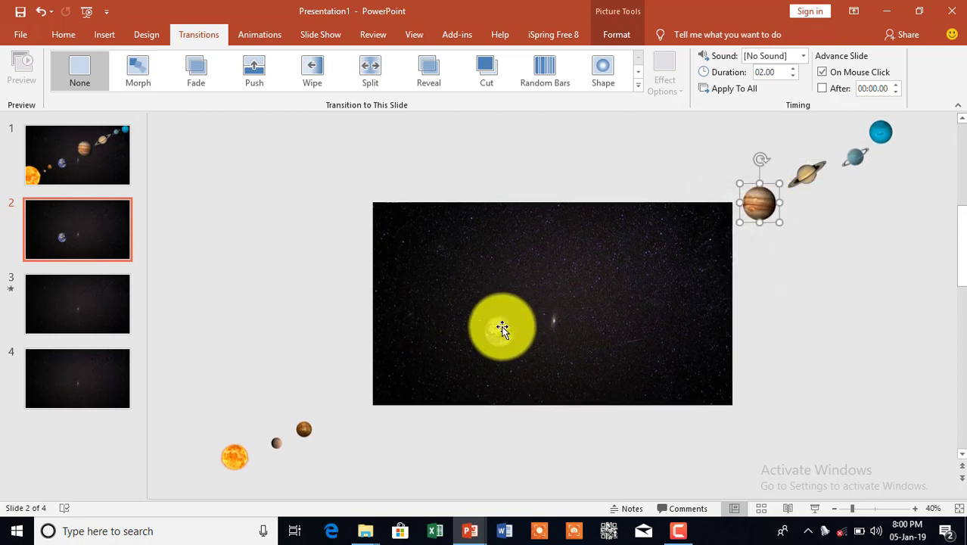
drag(503, 329, 627, 268)
drag(557, 285, 548, 314)
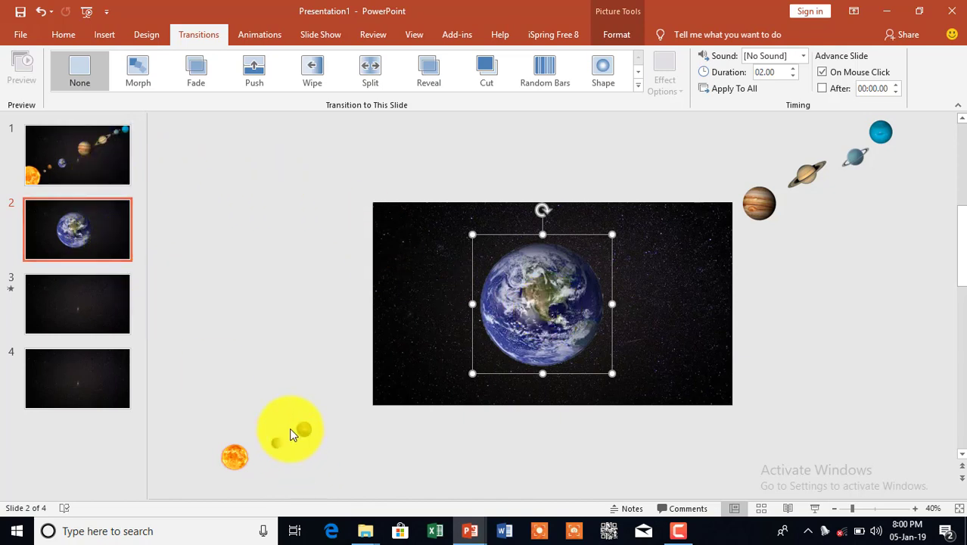
Step: Apply the Morph transition to slide 2 in place of its Split effect
click(109, 228)
click(138, 70)
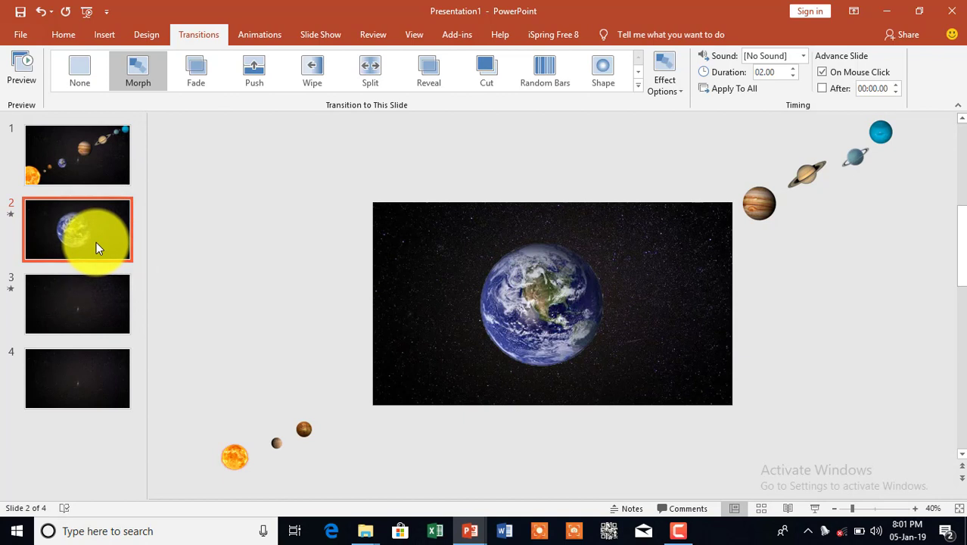
Step: Duplicate slide 2, park Earth off-slide, centre an enlarged Jupiter, and preview the Morph
key(ctrl+d)
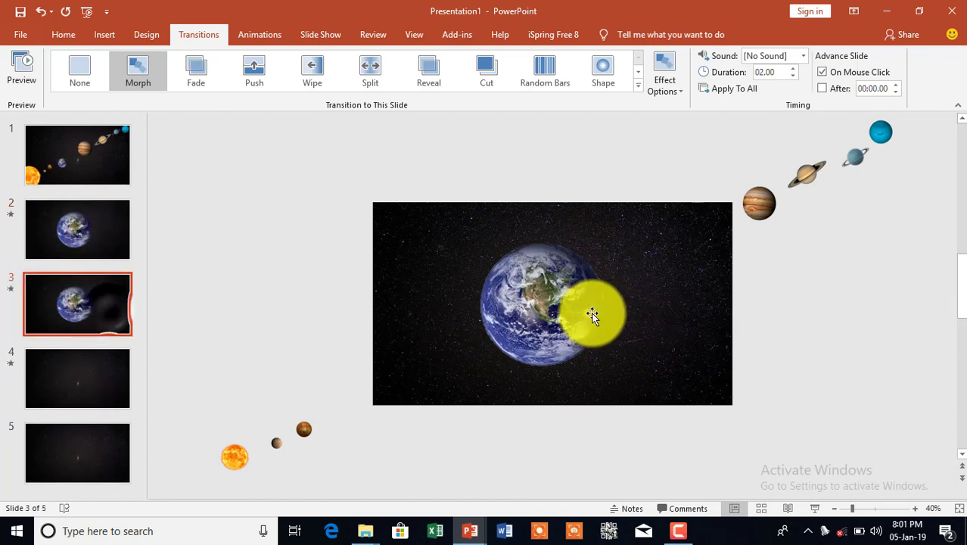
drag(594, 313, 334, 401)
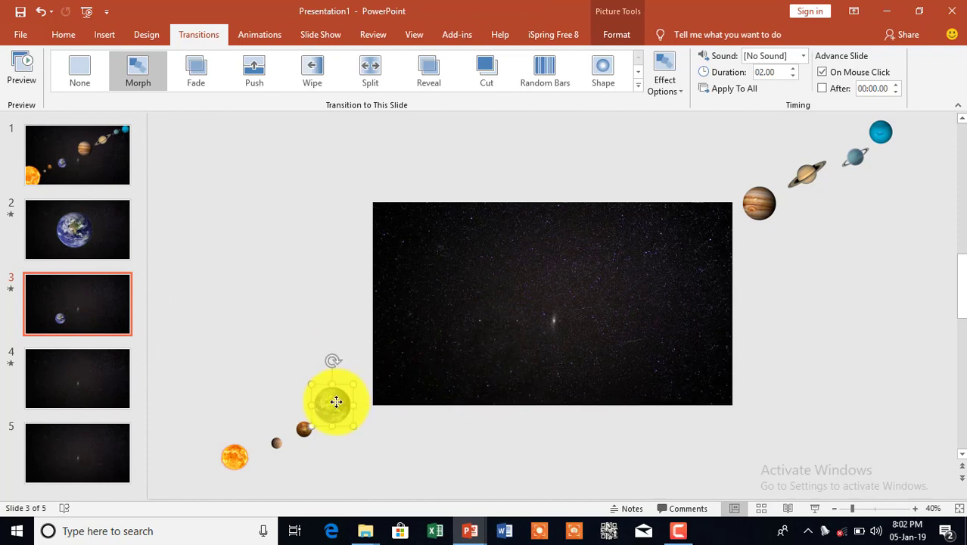
drag(759, 205, 664, 242)
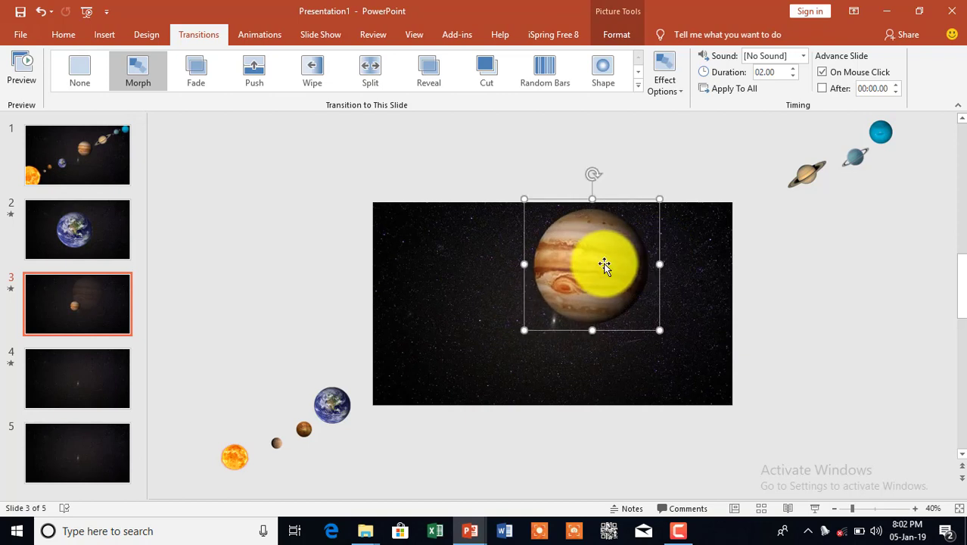
drag(605, 266, 550, 306)
click(617, 232)
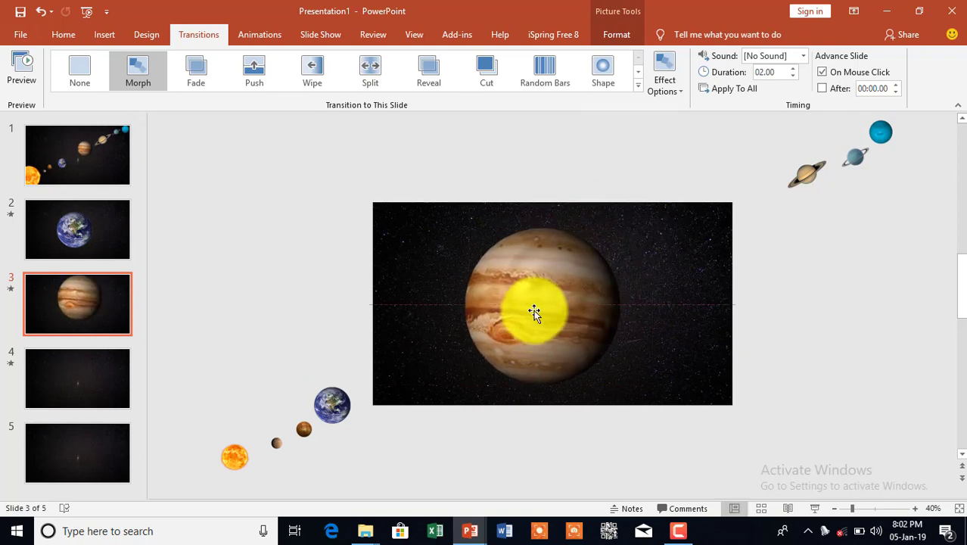
click(115, 308)
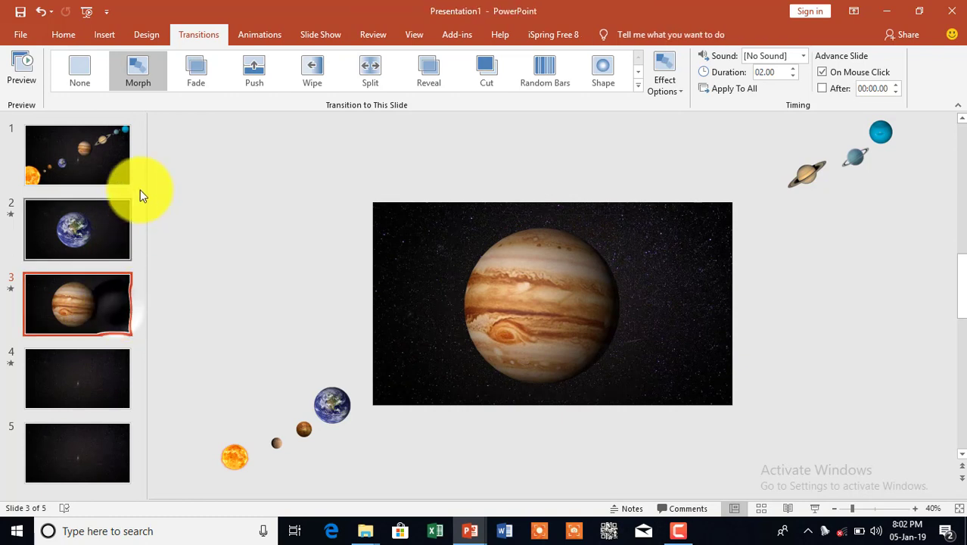
click(145, 72)
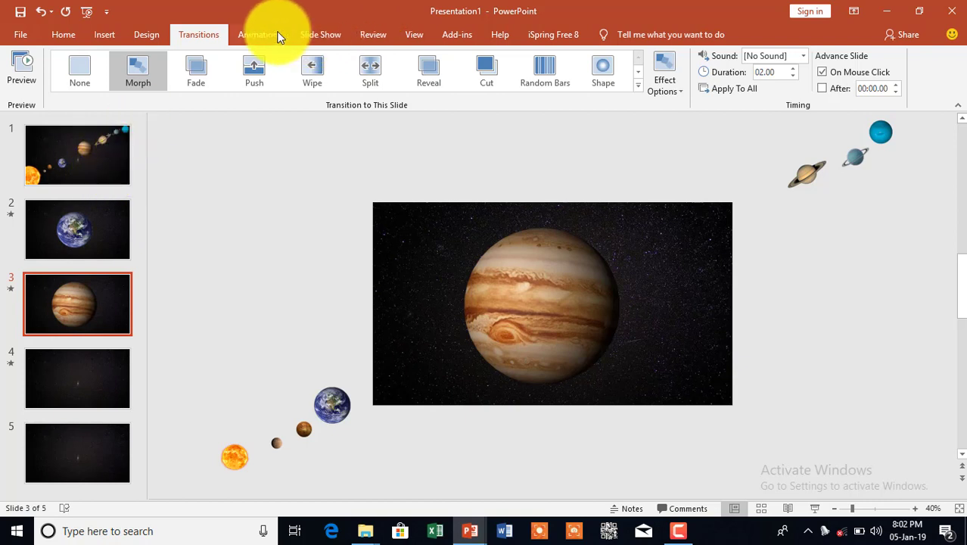
Step: Copy the large Earth from slide 2 and paste it onto slide 4's starfield
click(78, 235)
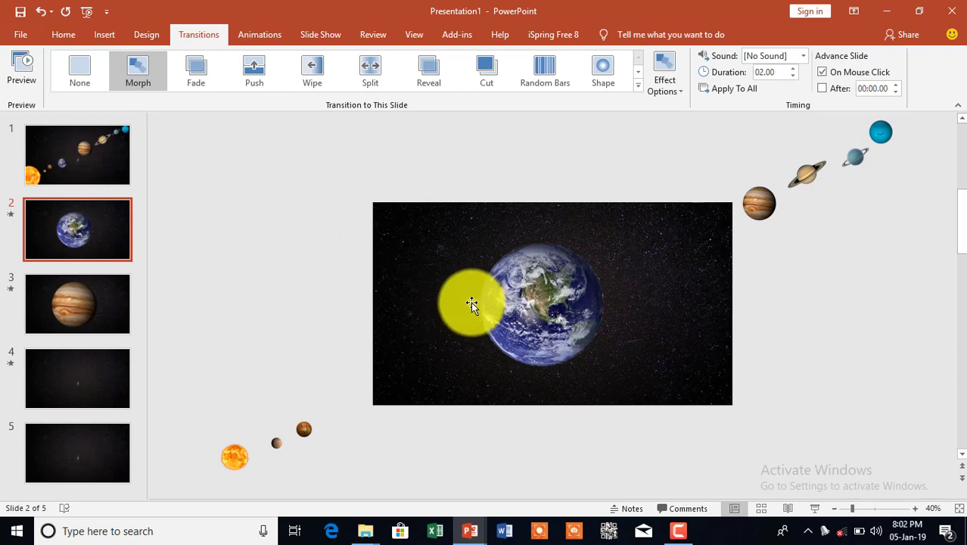
click(552, 318)
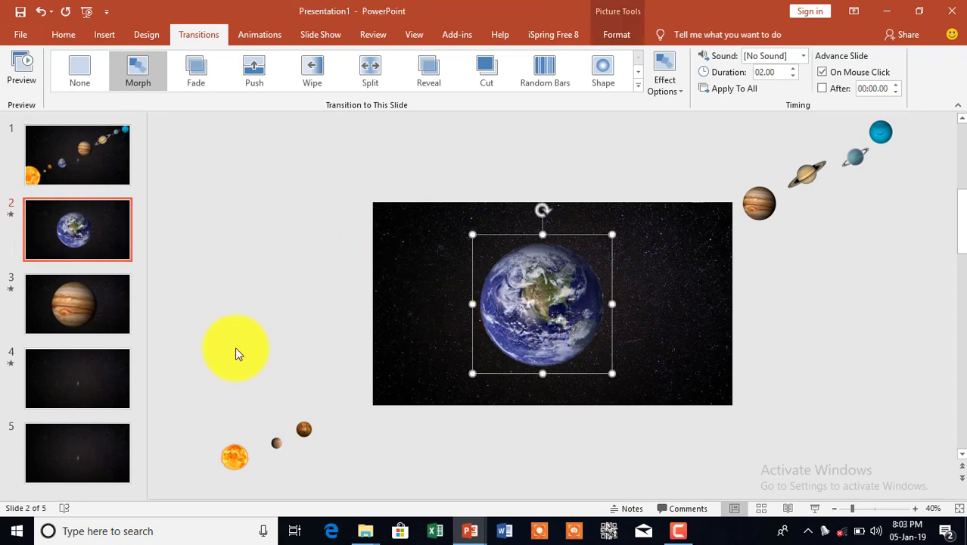
click(108, 372)
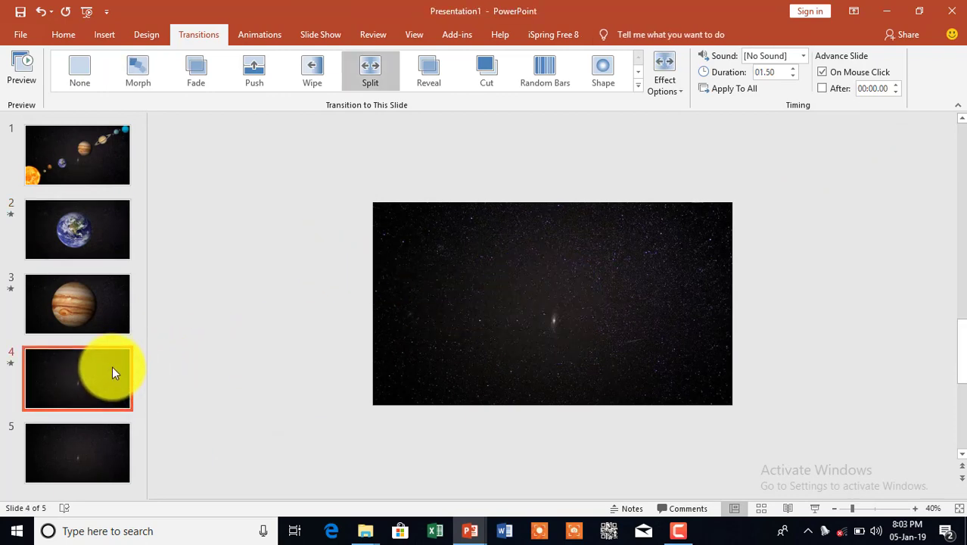
key(ctrl+v)
drag(610, 236, 510, 330)
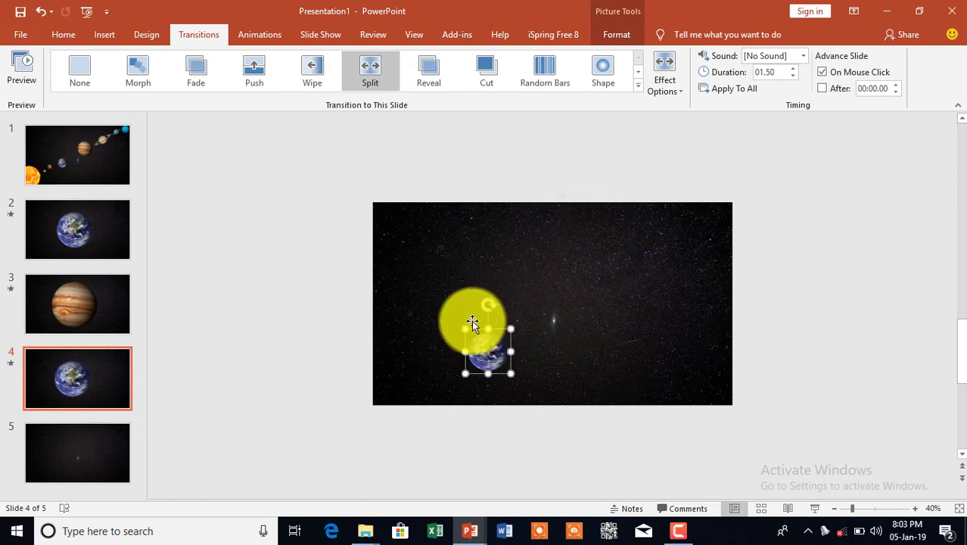
Step: Copy the small Mars from slide 1 onto slide 4, placing it just left of Earth
click(79, 167)
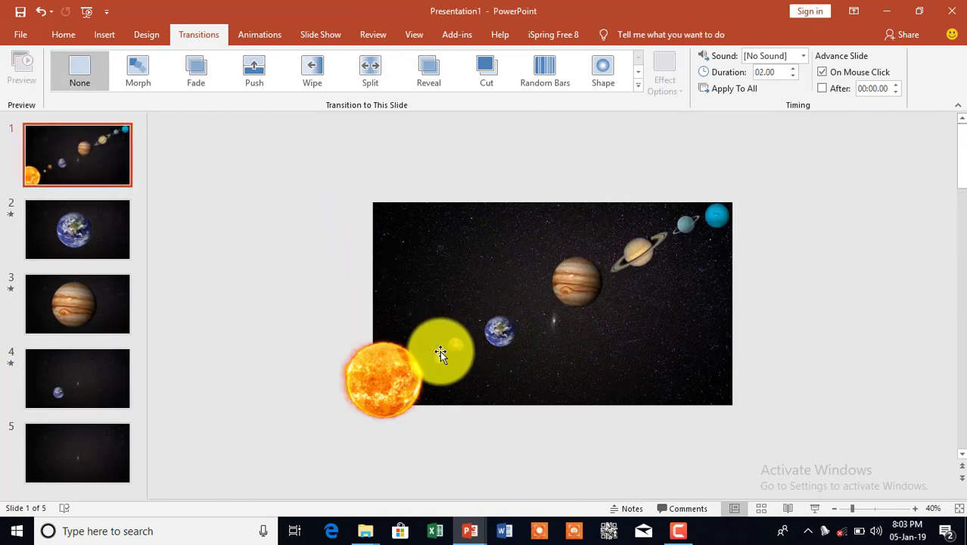
click(439, 359)
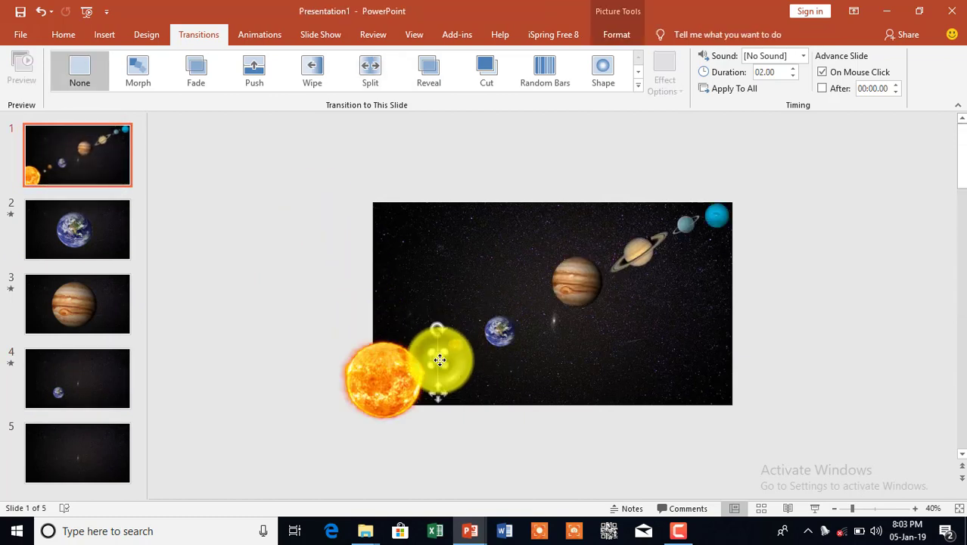
click(90, 382)
key(ctrl+v)
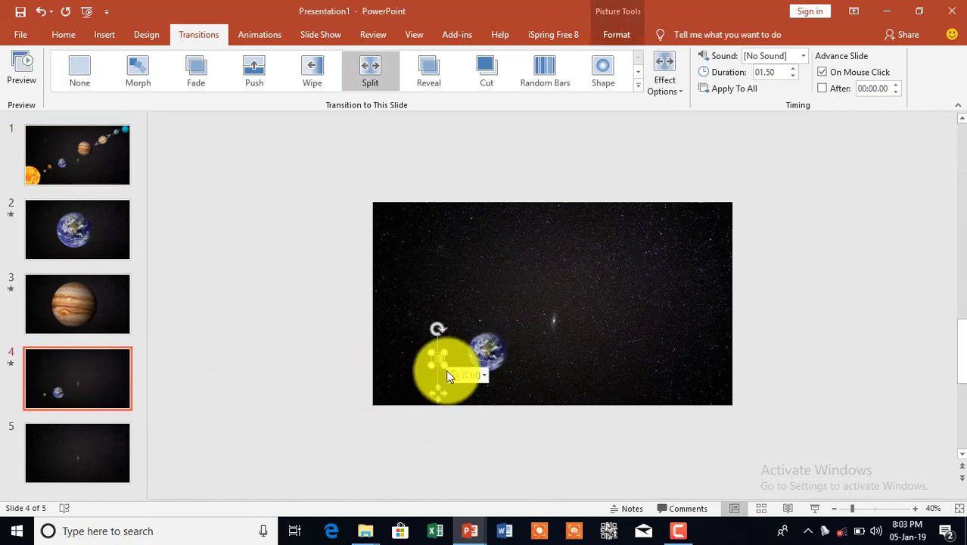
drag(493, 356, 526, 309)
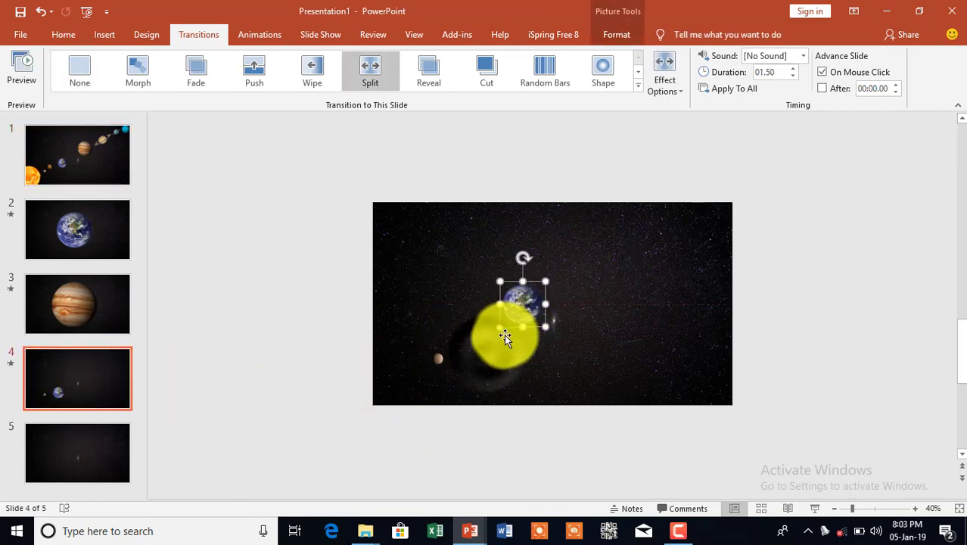
drag(442, 361, 458, 311)
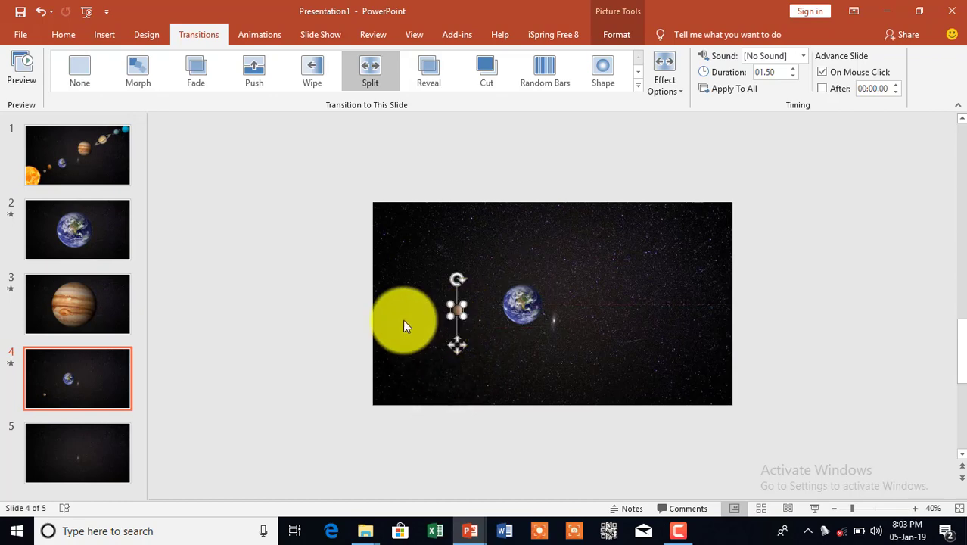
Step: Give Mars the oval Shapes motion path from the Animations gallery, then zoom in
click(259, 35)
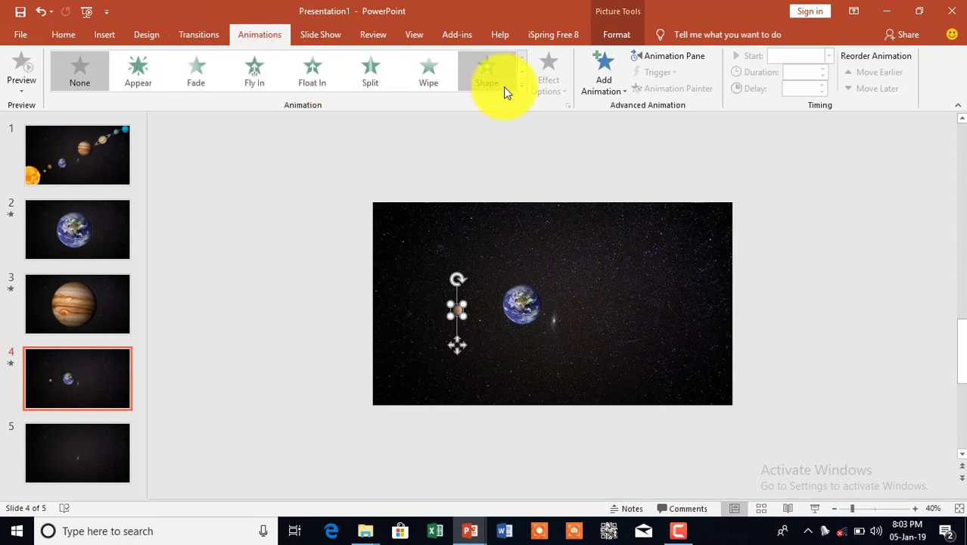
click(523, 84)
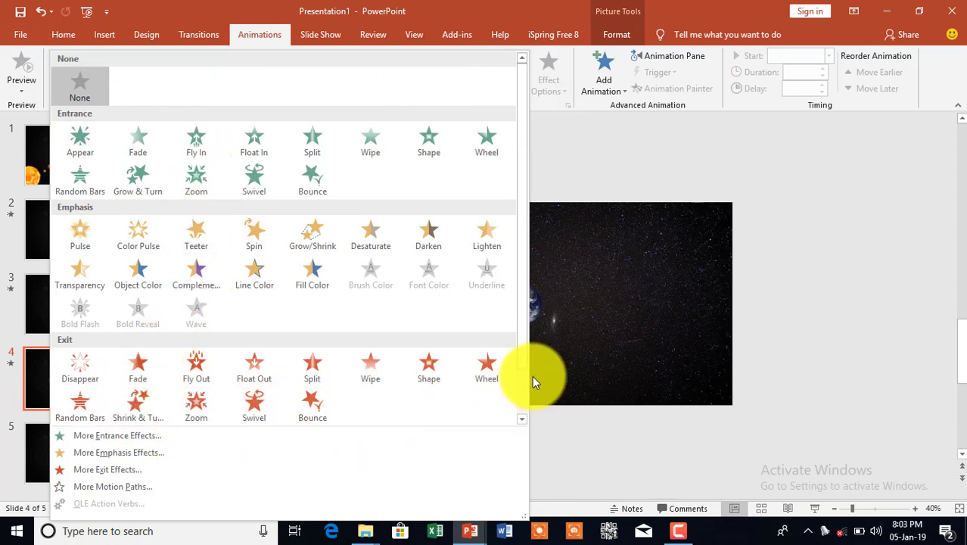
click(521, 417)
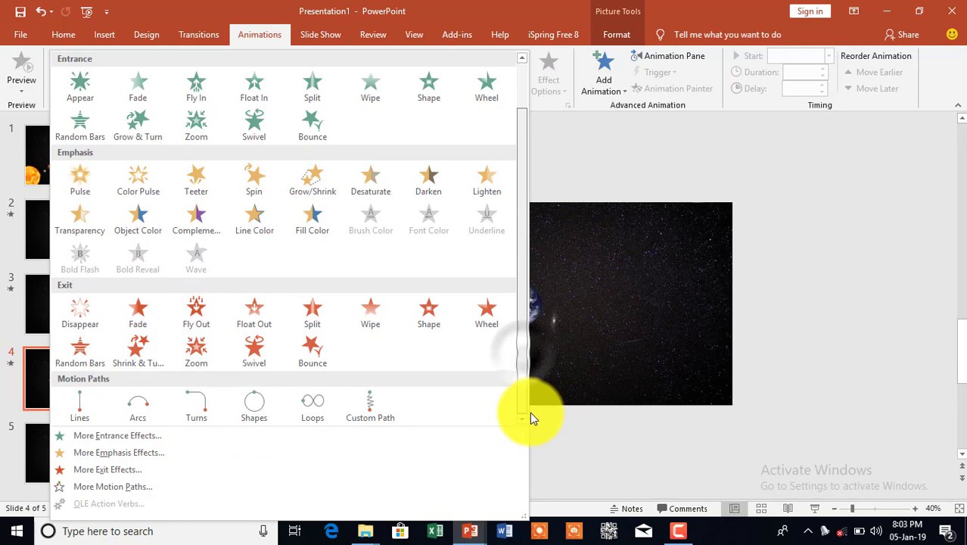
click(256, 407)
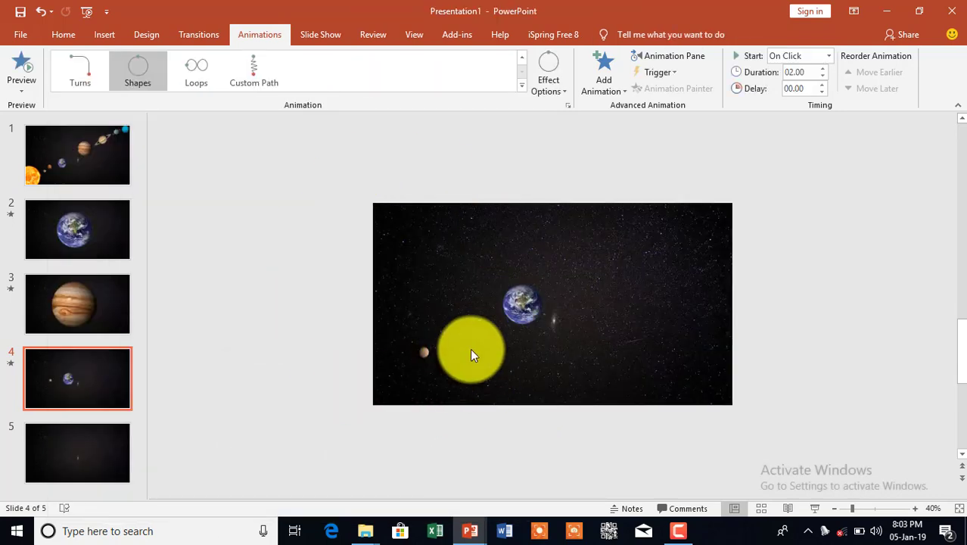
click(485, 346)
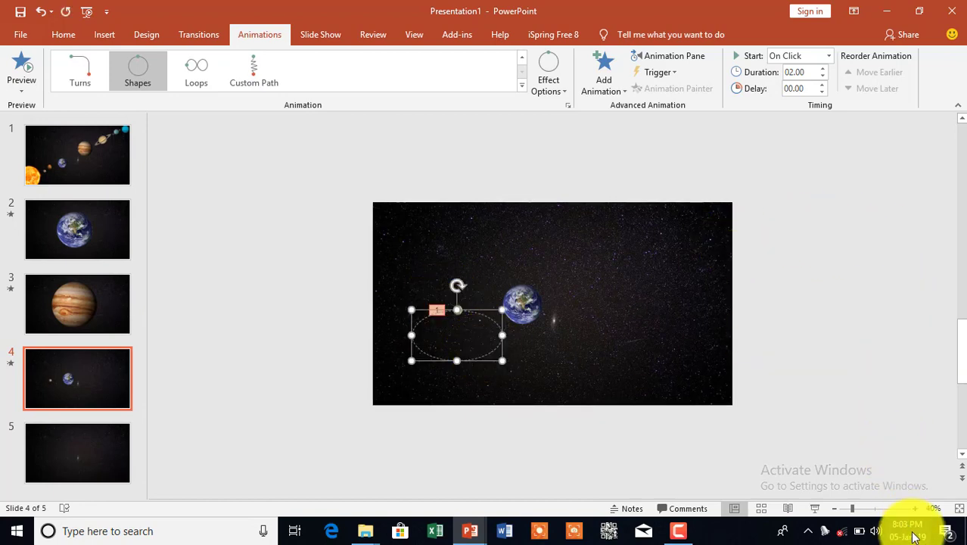
click(915, 508)
click(915, 510)
click(915, 510)
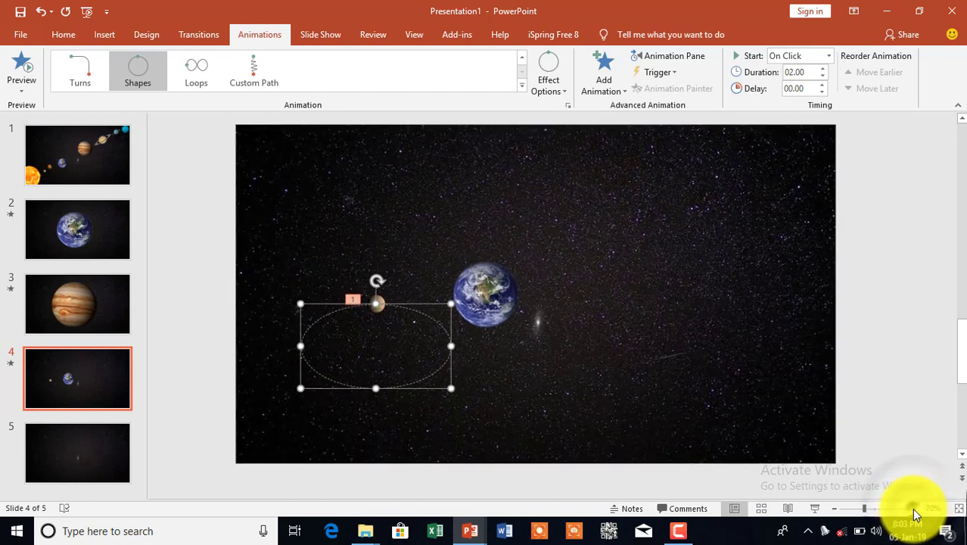
Step: Centre Mars's oval path around the Earth and preview it from the Animation Pane
drag(465, 356, 533, 255)
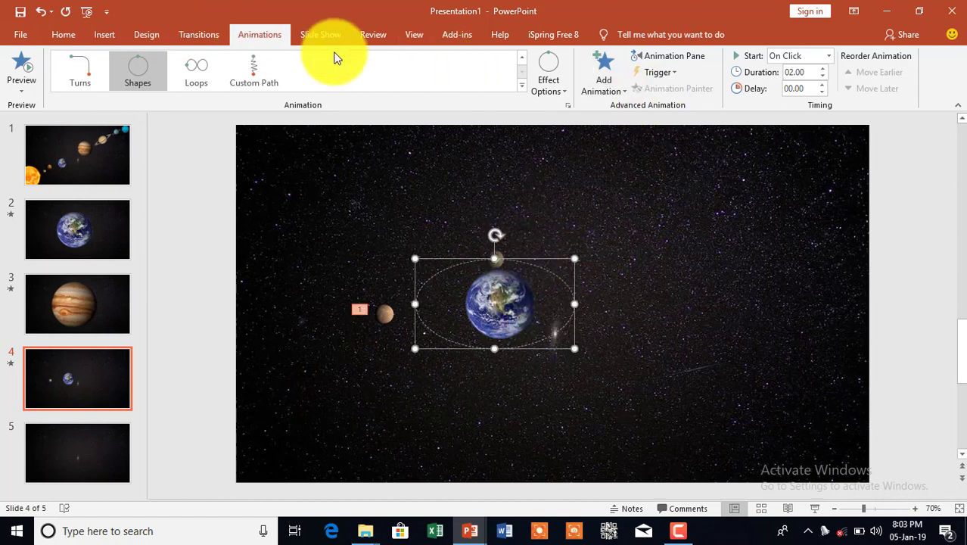
click(673, 56)
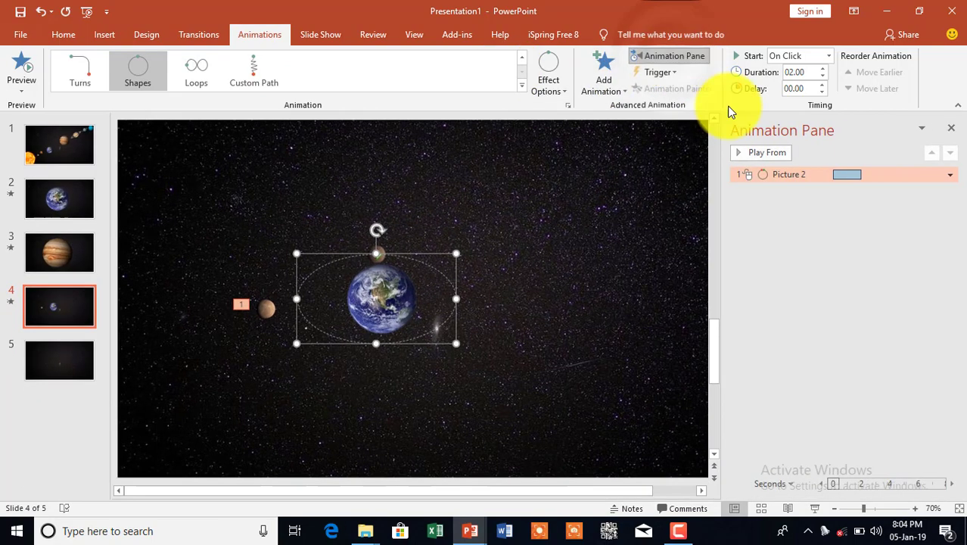
click(765, 153)
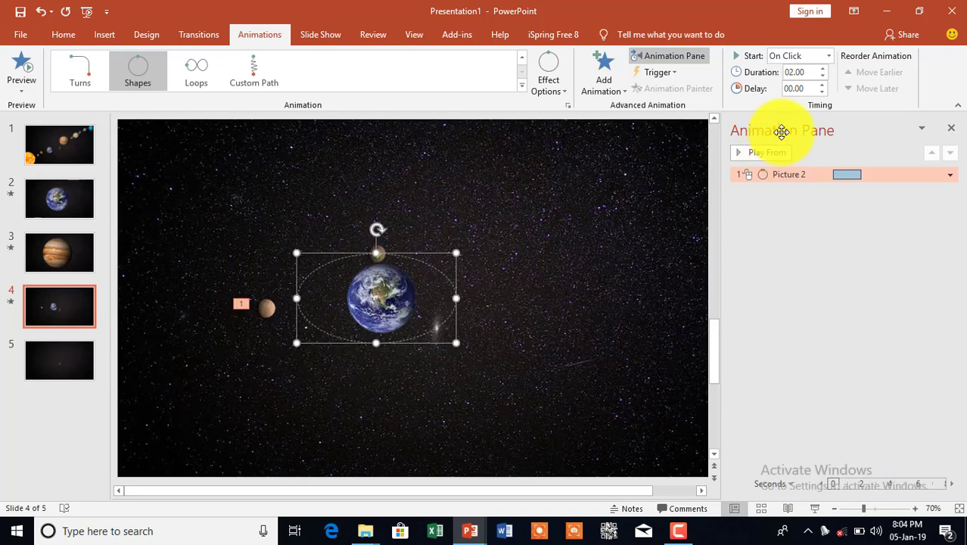
Step: Raise the orbit's duration to 10.00 seconds and preview the slower orbit
click(822, 67)
click(822, 67)
click(822, 68)
click(822, 67)
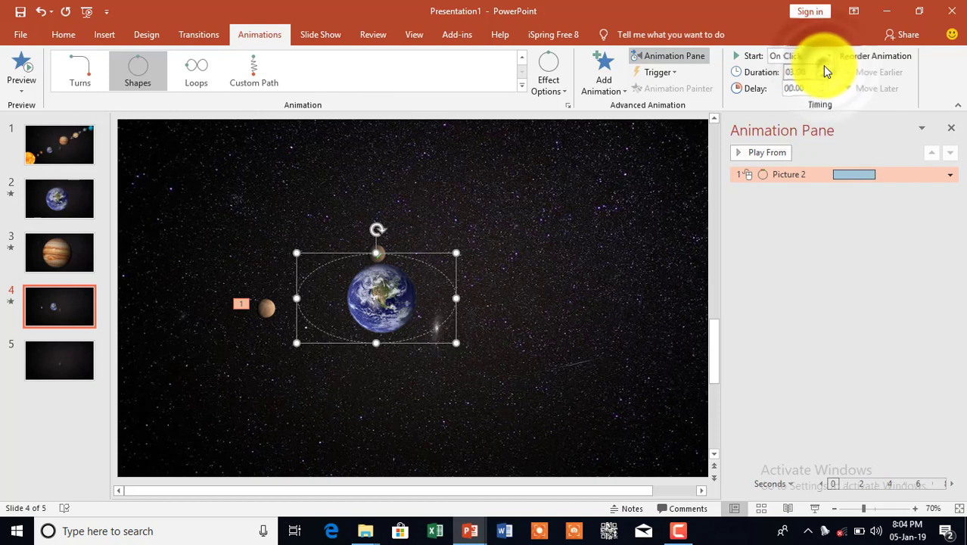
click(822, 67)
click(822, 67)
click(822, 67)
click(822, 67)
click(823, 68)
click(823, 67)
click(822, 67)
click(822, 68)
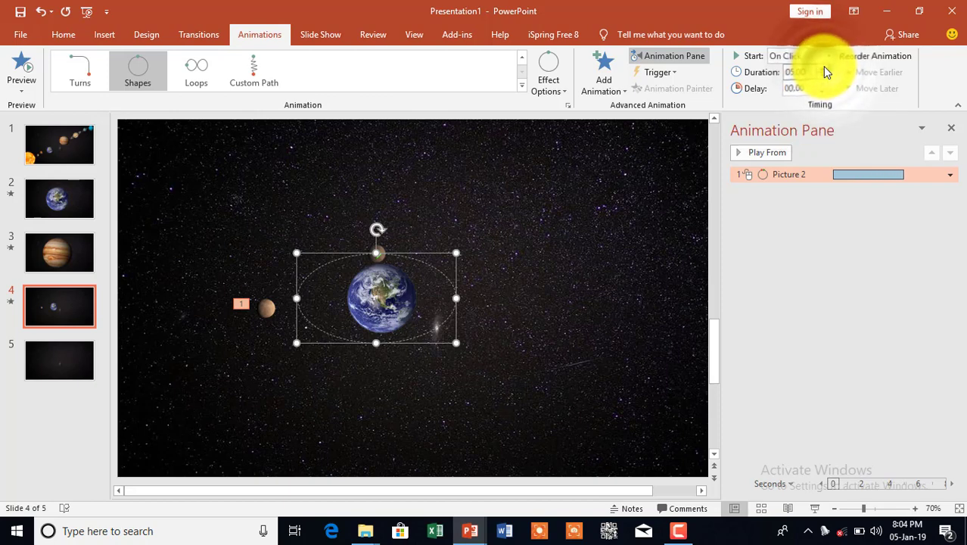
double_click(823, 68)
click(822, 67)
double_click(823, 67)
click(823, 67)
double_click(822, 68)
double_click(822, 67)
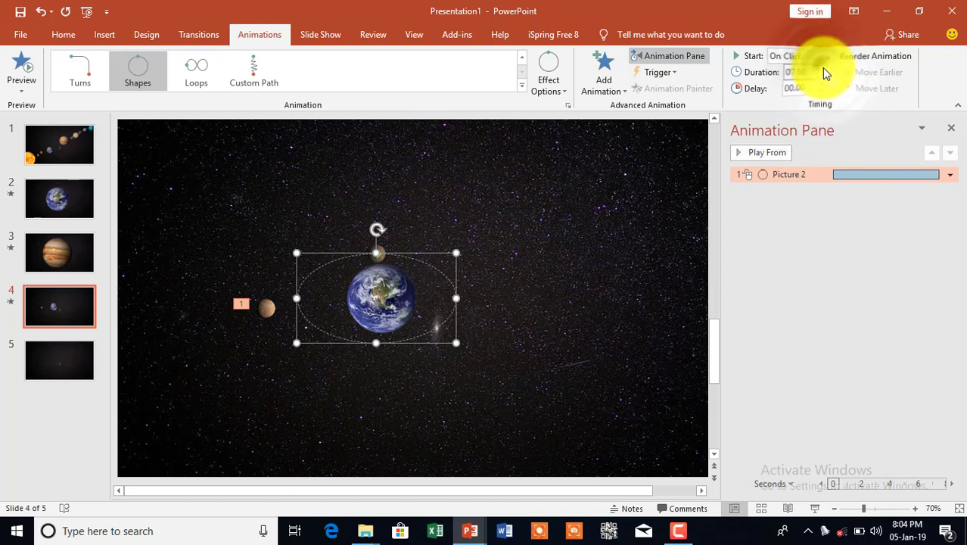
double_click(822, 67)
double_click(823, 68)
double_click(822, 67)
double_click(822, 67)
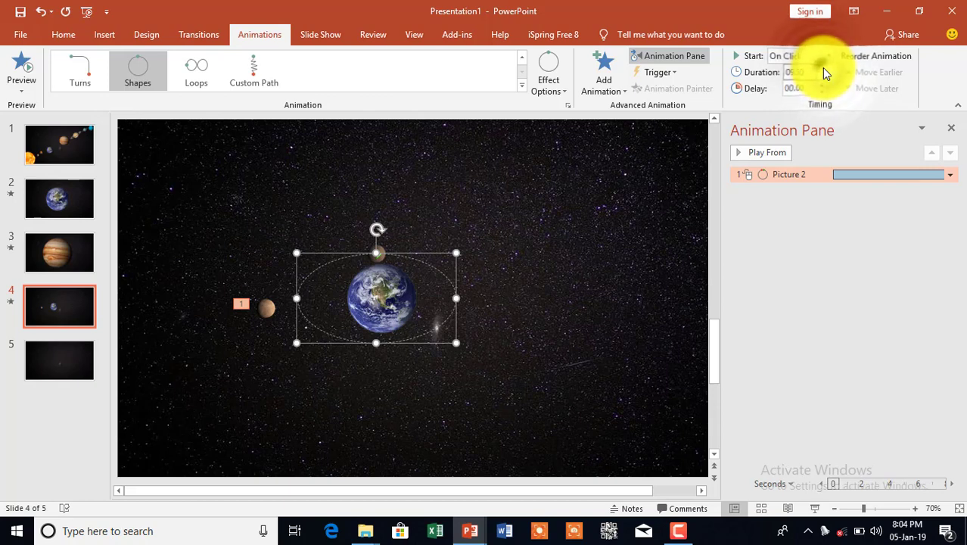
double_click(823, 68)
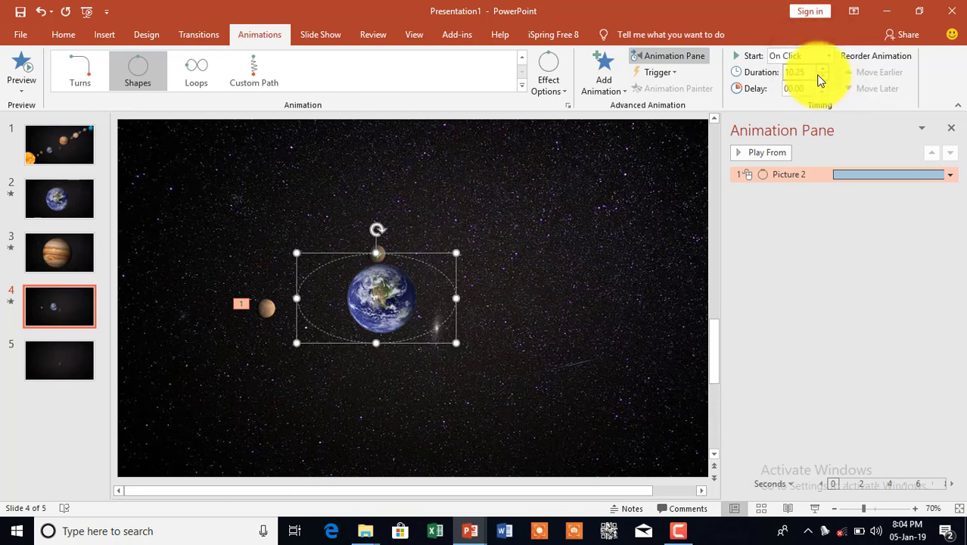
click(778, 153)
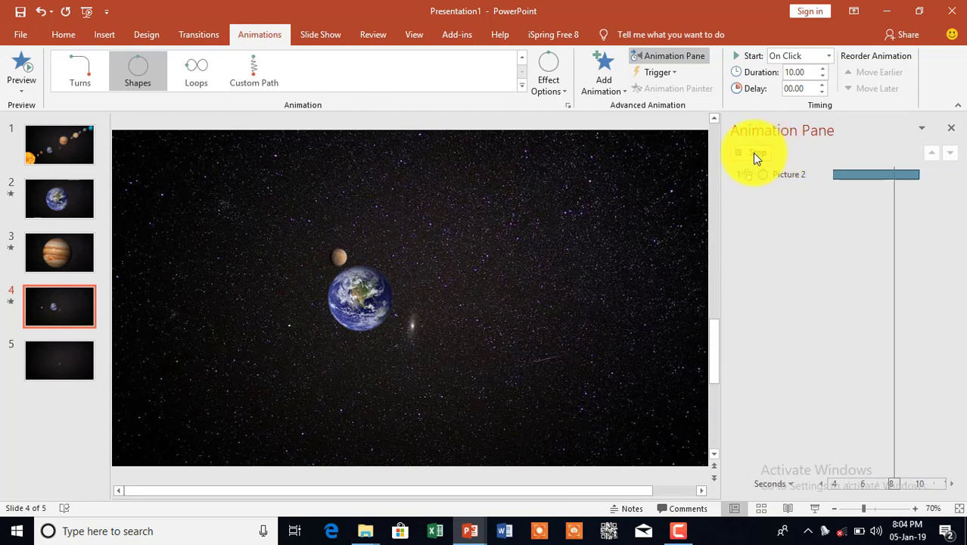
Step: Set the orbit's Smooth start and Smooth end to 0 sec in Effect Options
click(752, 152)
right_click(826, 175)
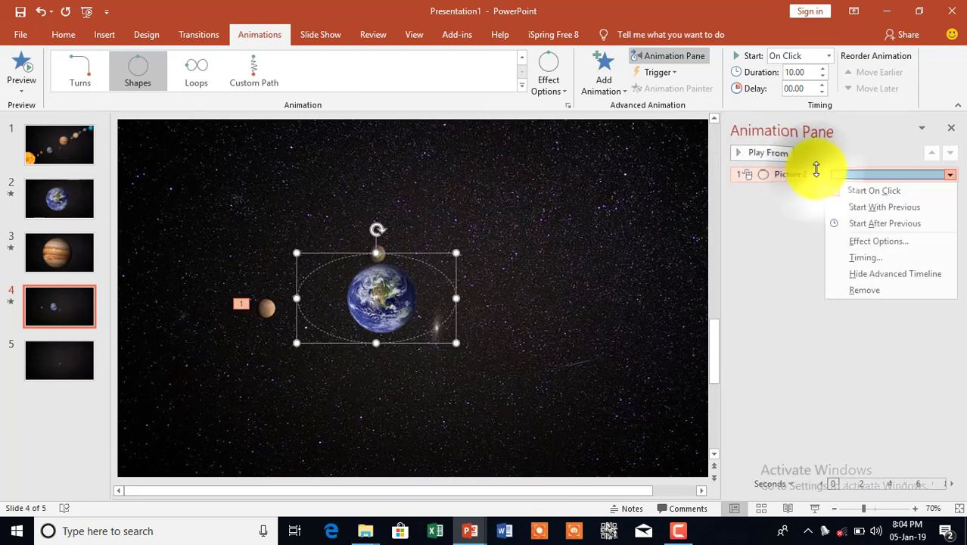
click(863, 242)
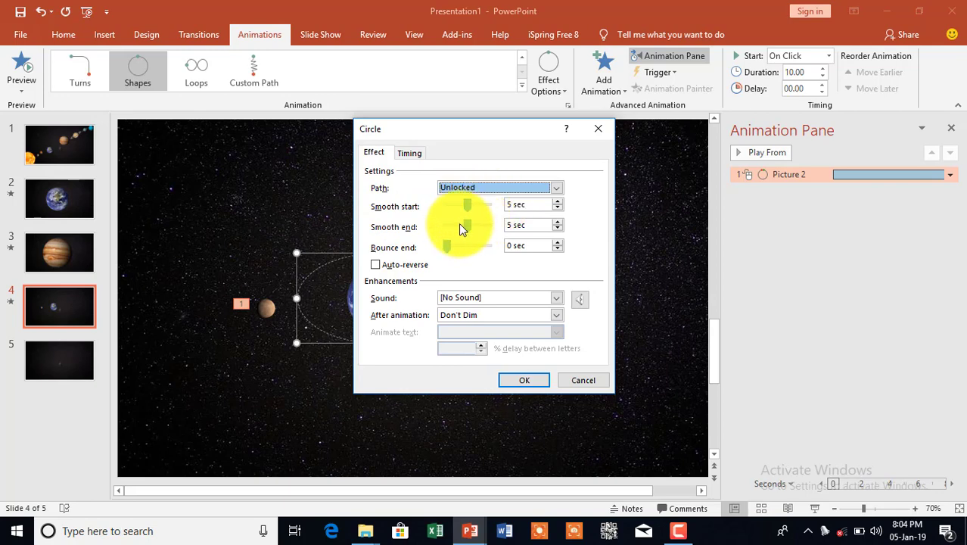
drag(467, 225, 431, 209)
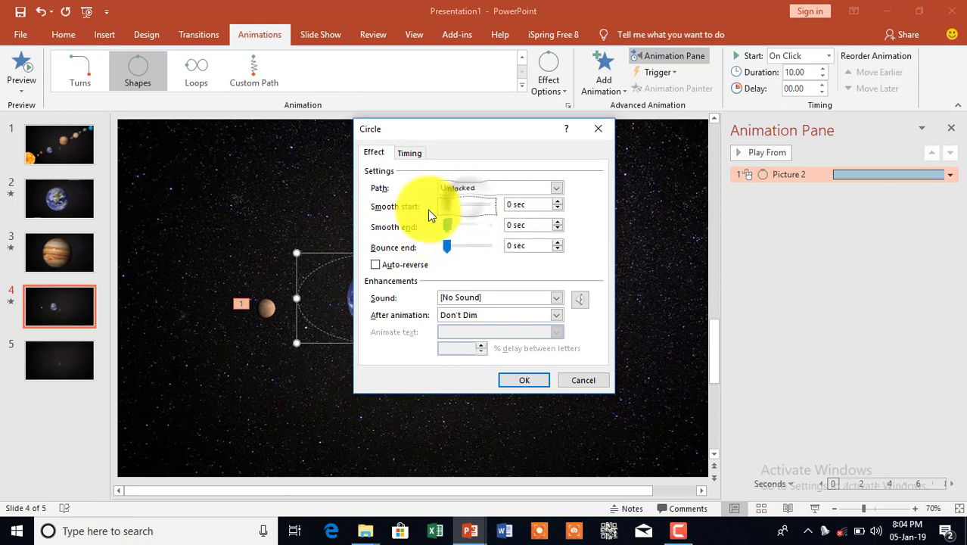
click(522, 379)
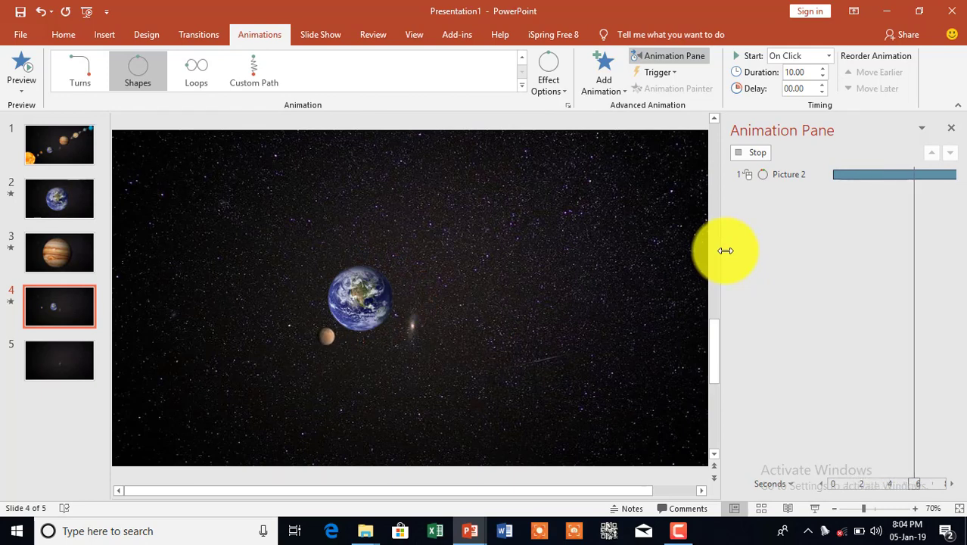
Step: Drag the orbit path's bottom handle down, stretching it into a near-circle around Earth
drag(408, 300, 442, 274)
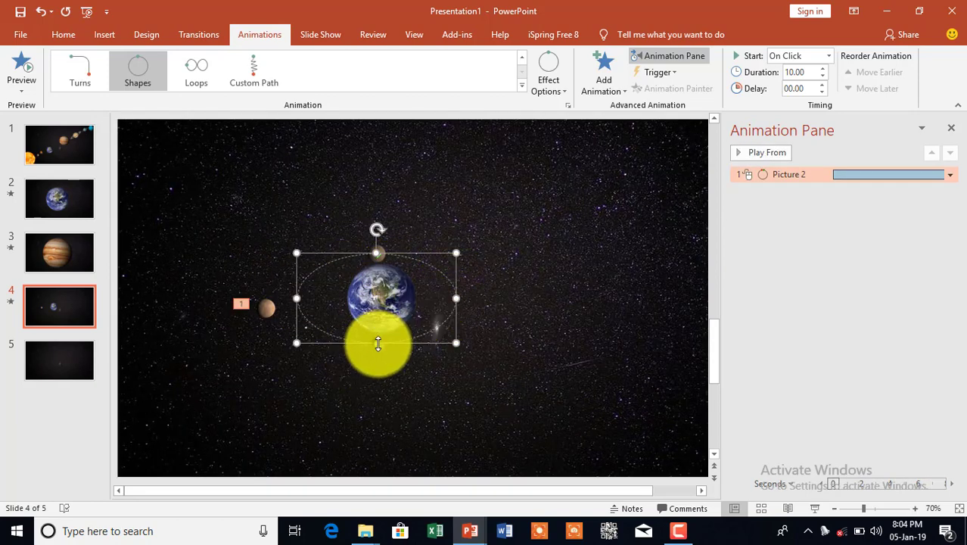
click(376, 349)
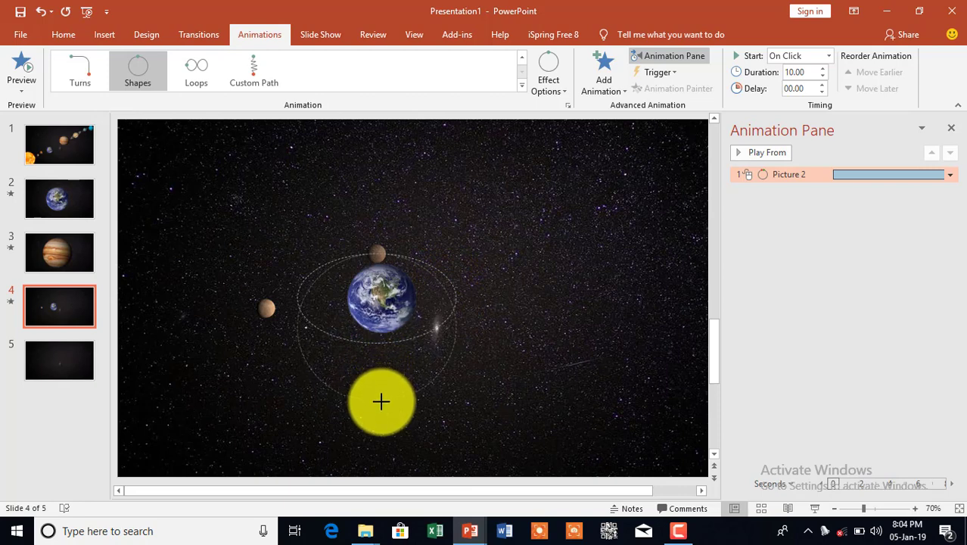
drag(380, 401, 411, 224)
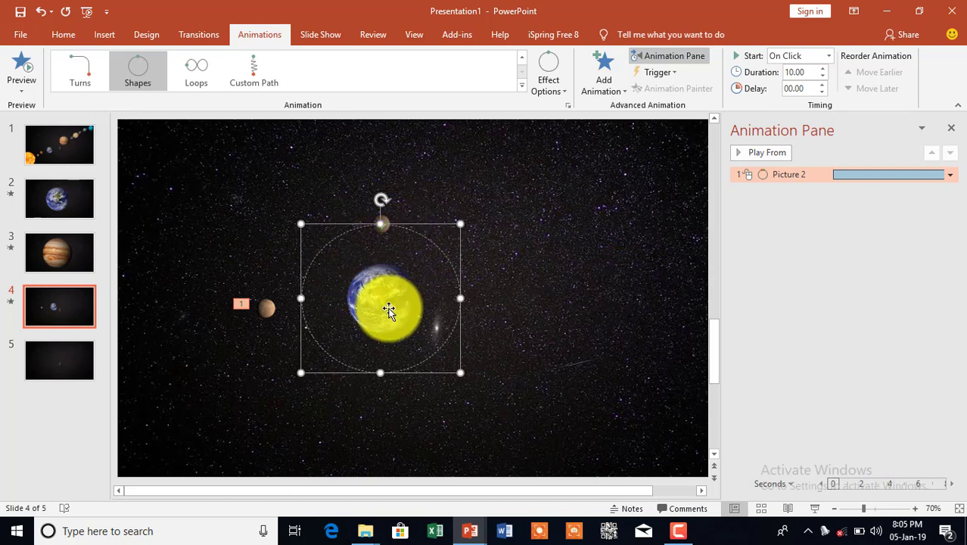
Step: Add a Spin emphasis to Earth starting With Previous, and preview it alongside the orbit
click(388, 310)
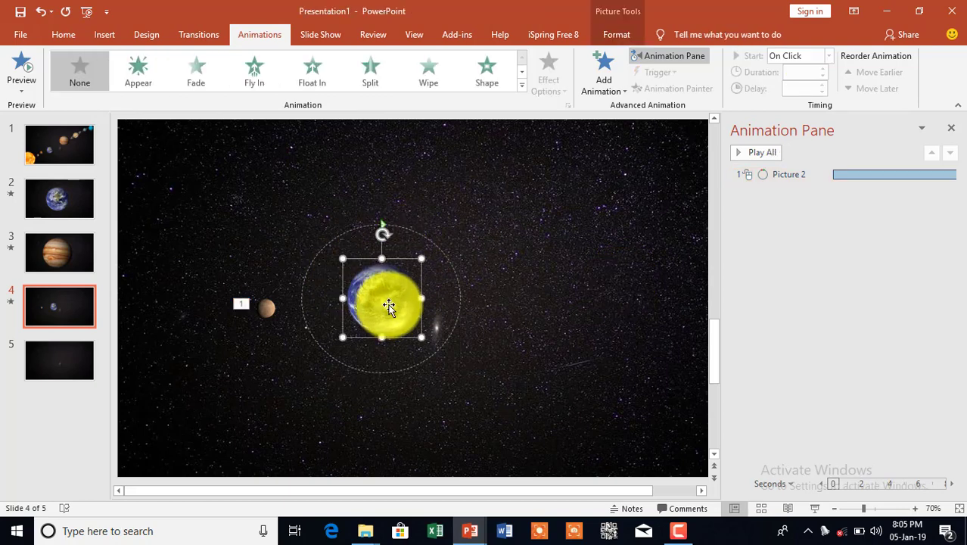
click(521, 86)
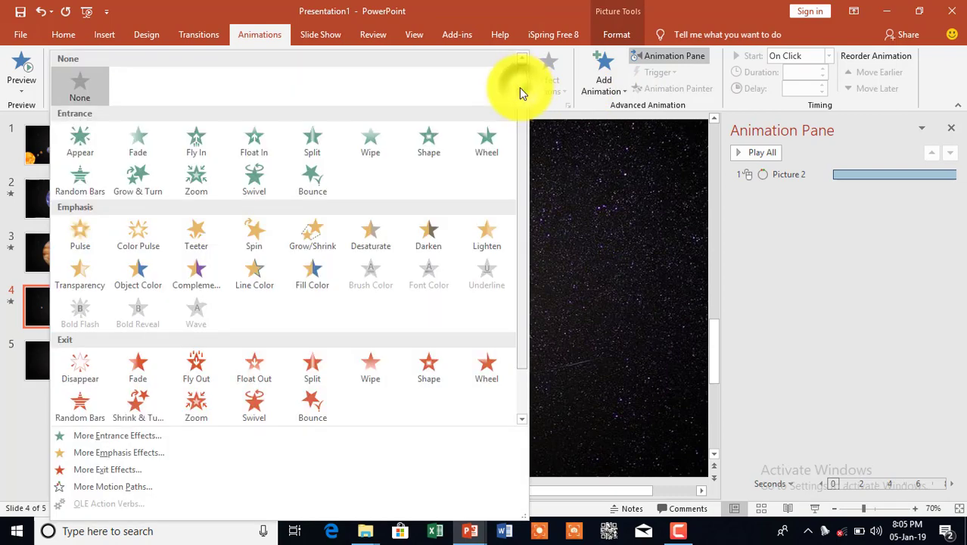
click(251, 239)
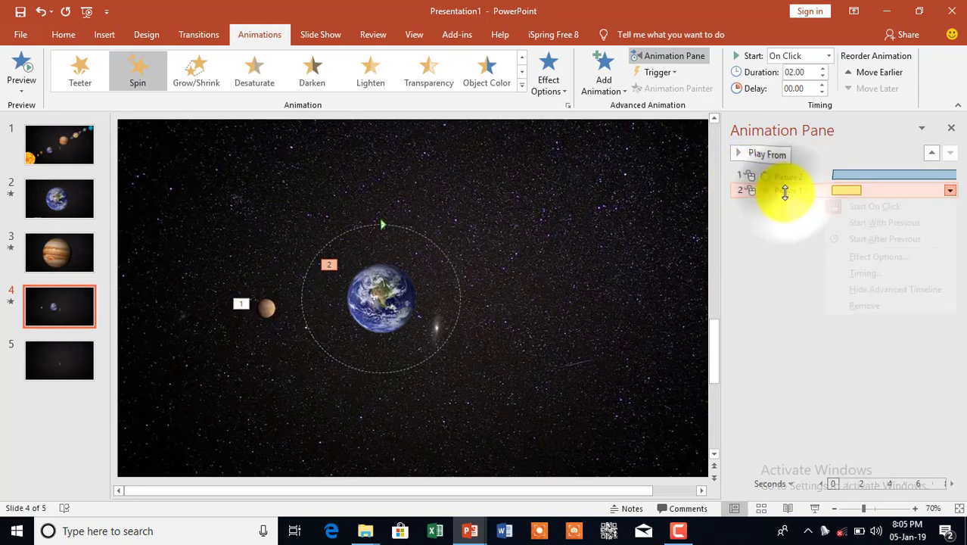
right_click(787, 190)
click(871, 220)
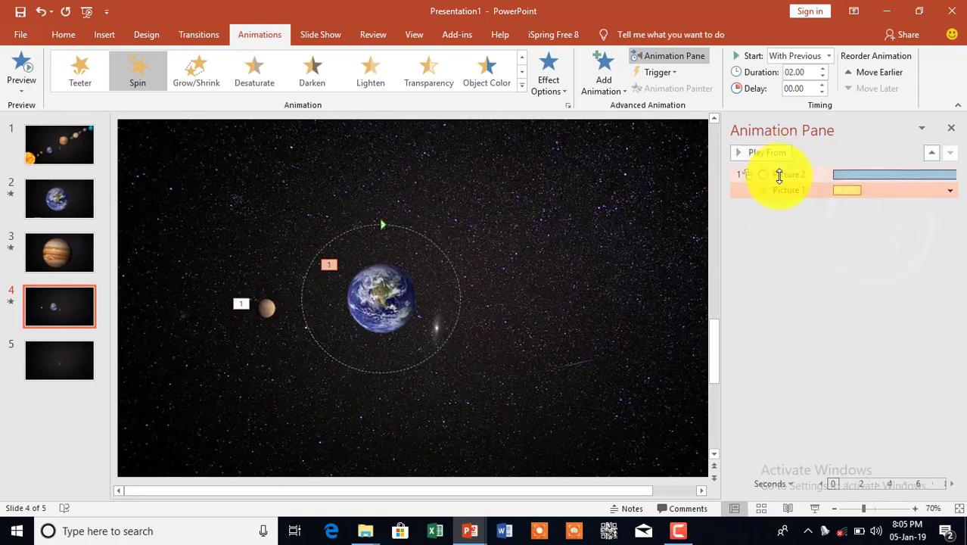
click(779, 174)
click(768, 156)
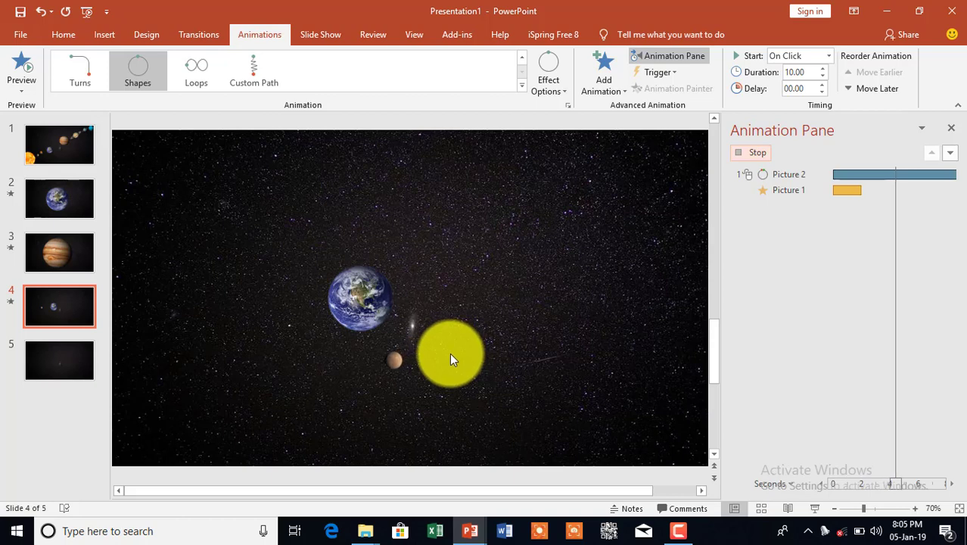
click(352, 301)
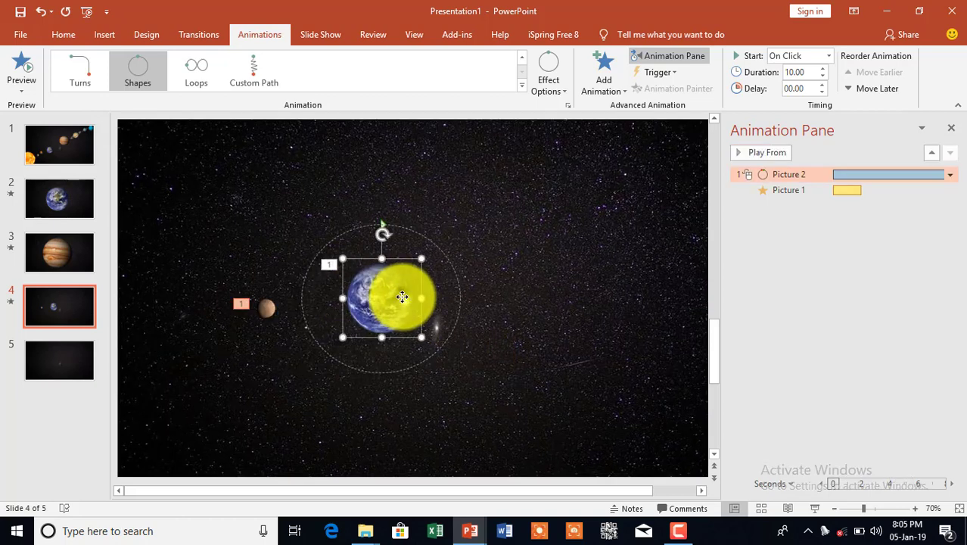
Step: Set the Earth's Spin to repeat Until End of Slide and restart the preview
click(401, 296)
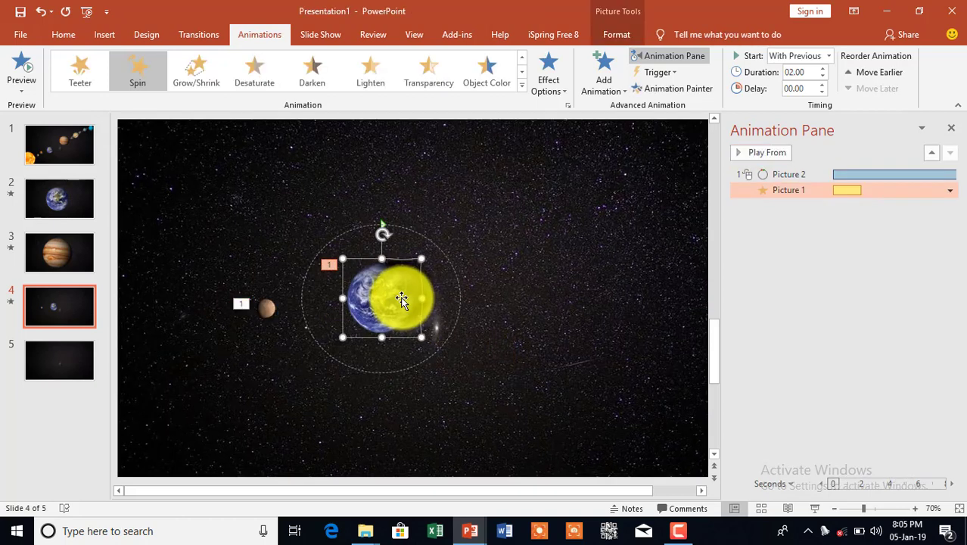
right_click(812, 193)
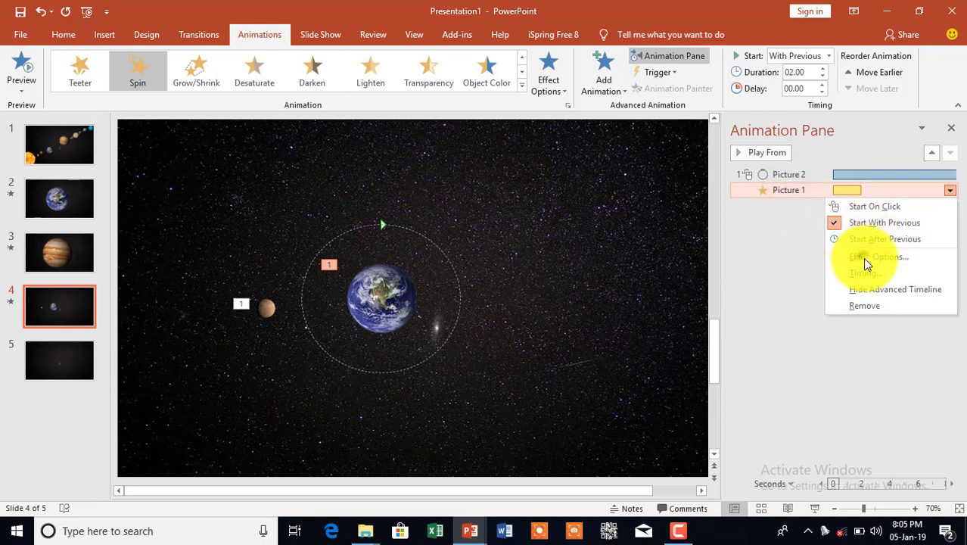
click(867, 257)
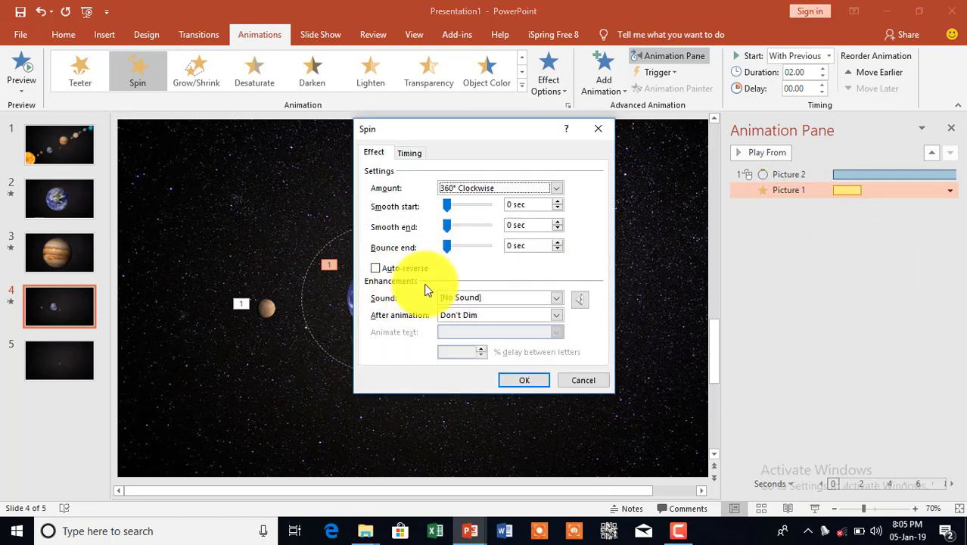
click(407, 152)
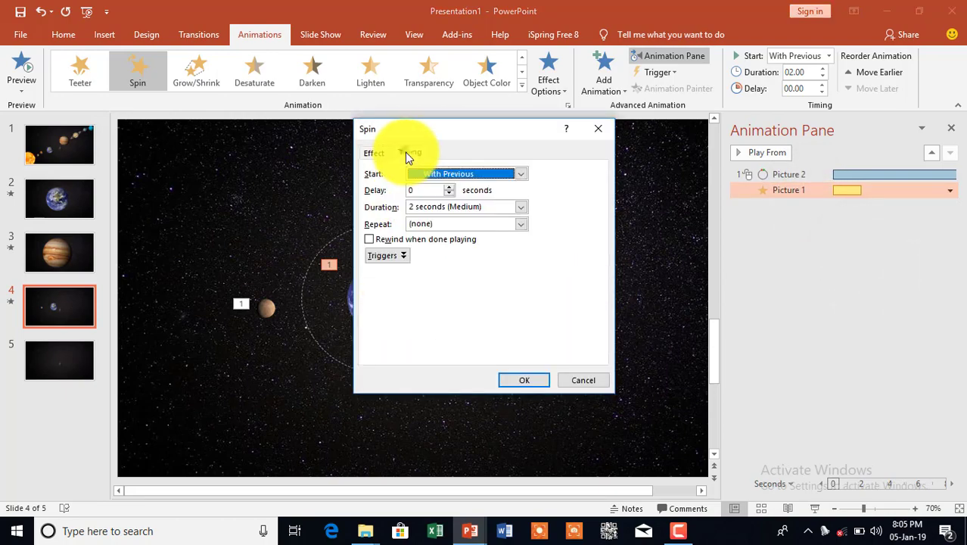
click(521, 224)
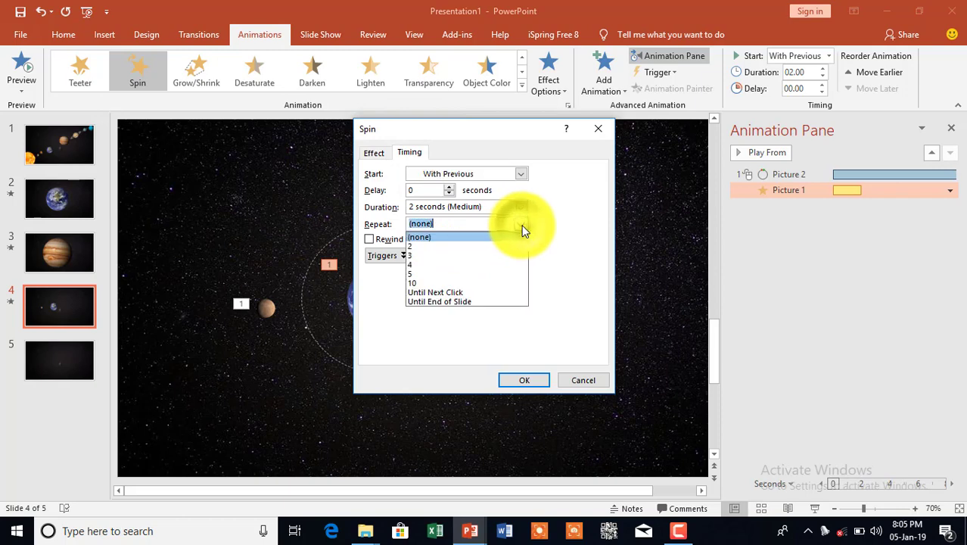
click(473, 300)
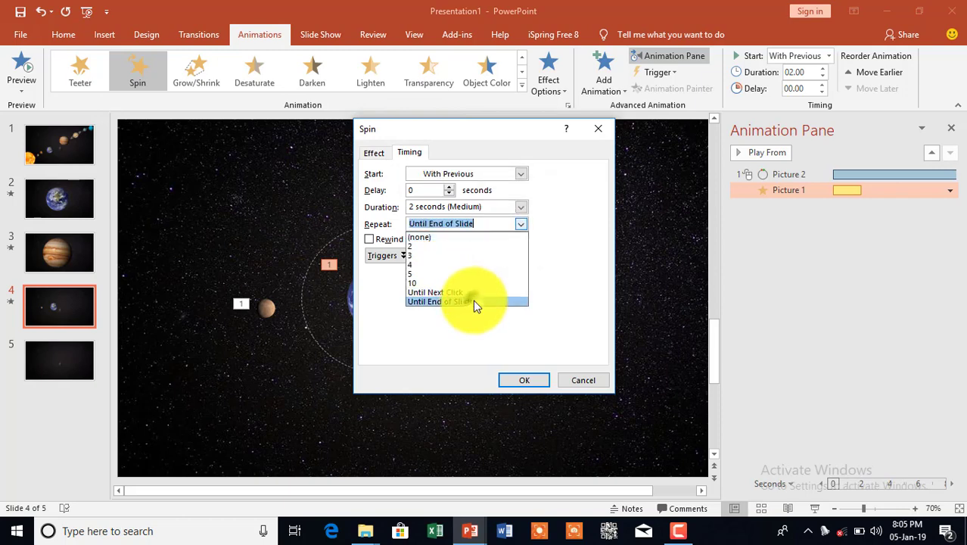
click(526, 379)
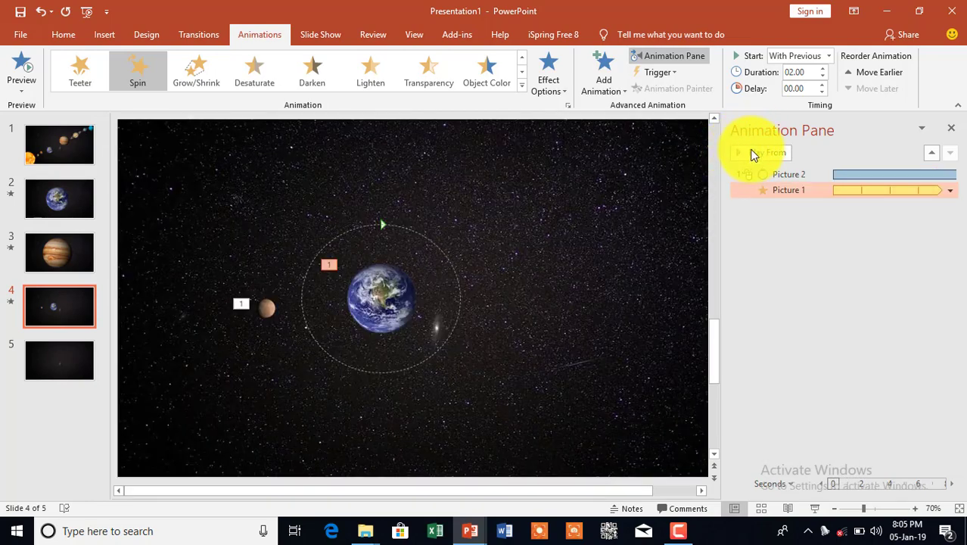
click(750, 156)
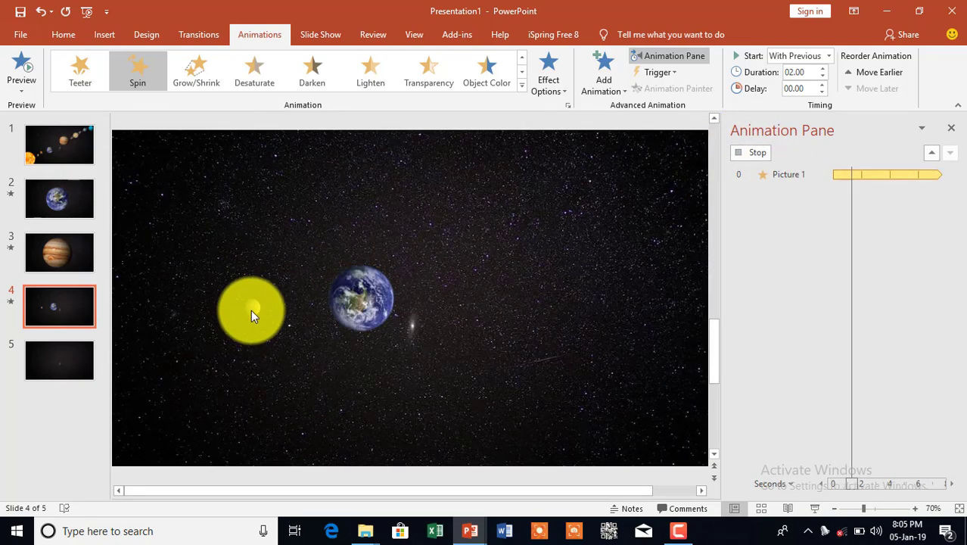
Step: Set Mars's orbit animation to repeat Until End of Slide, then preview it in Slide Show
click(251, 310)
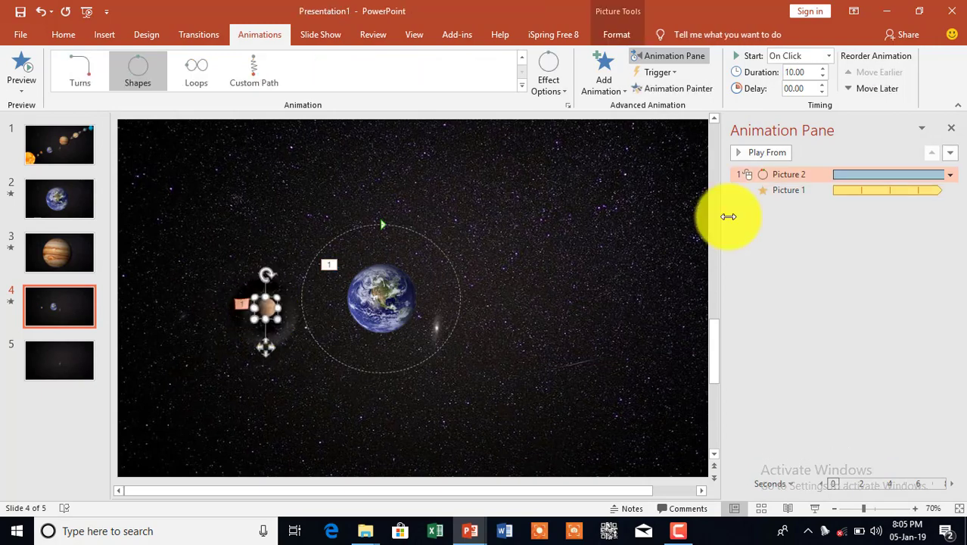
right_click(826, 180)
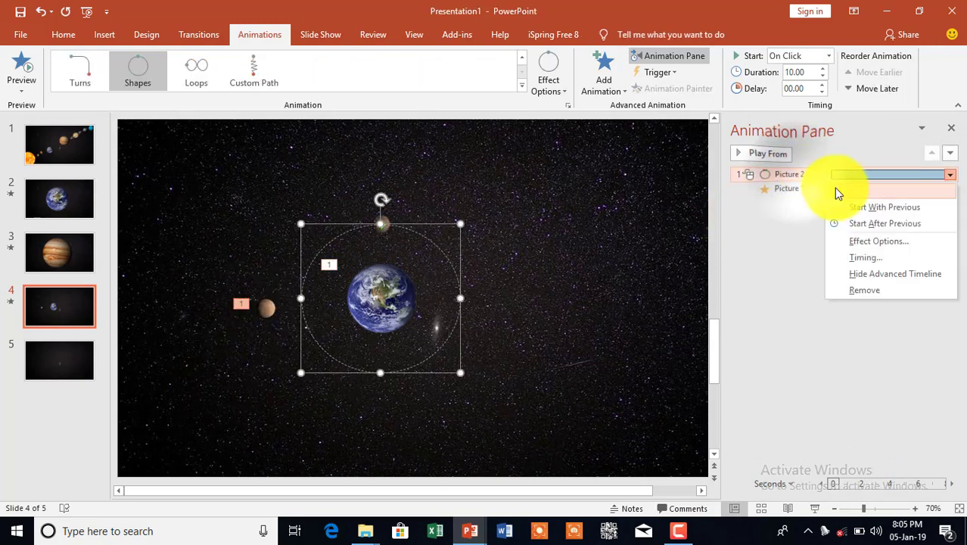
click(871, 261)
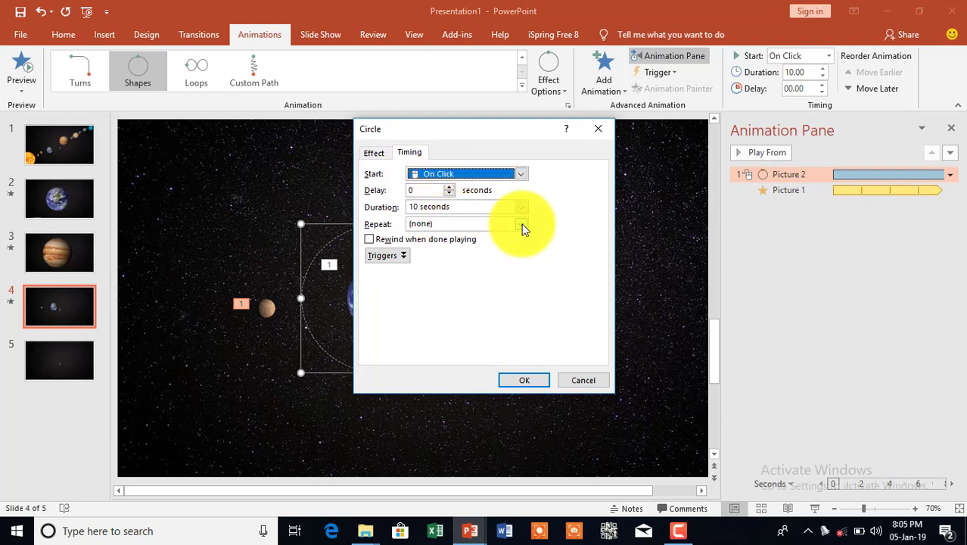
click(521, 224)
click(449, 302)
click(526, 380)
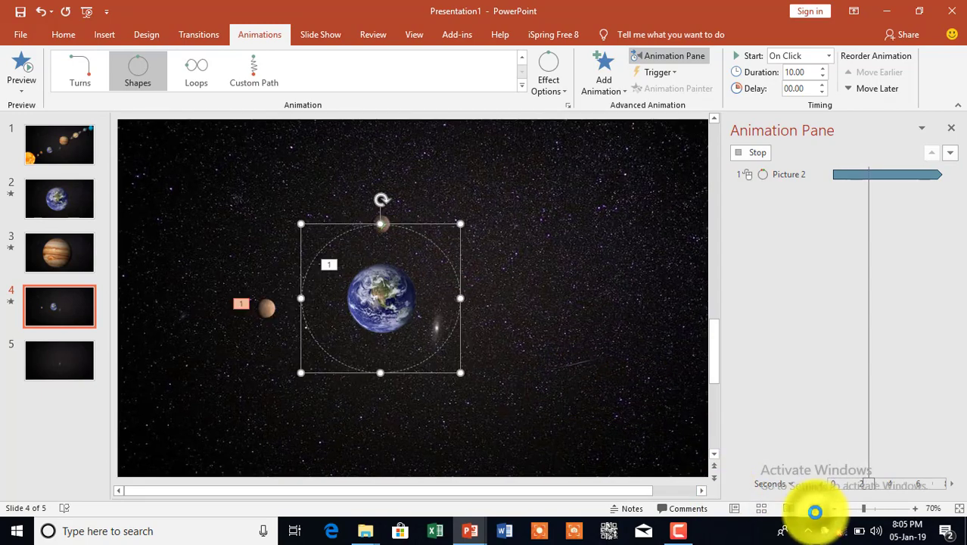
click(814, 509)
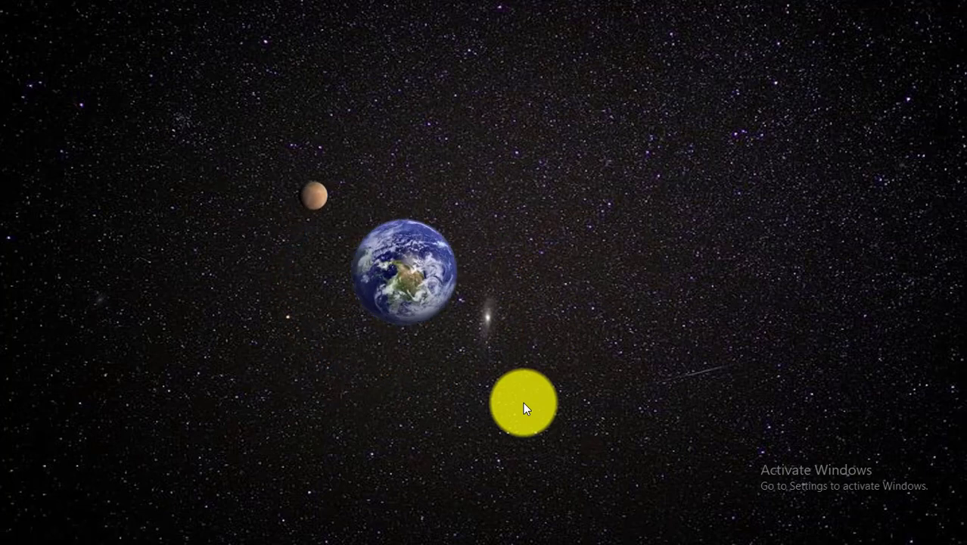
key(Escape)
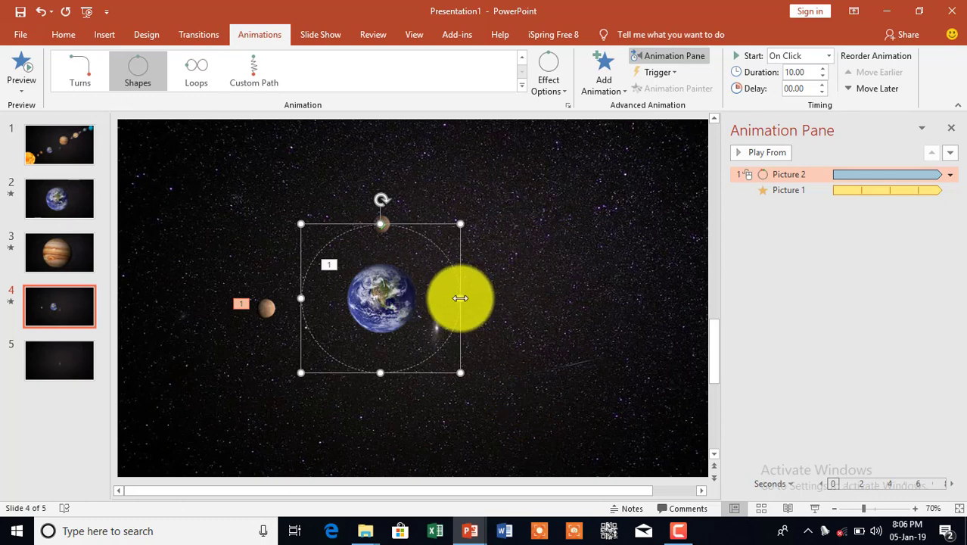
Step: Stretch the circular orbit path to the right into a wide ellipse and preview the slide show
drag(460, 298, 592, 298)
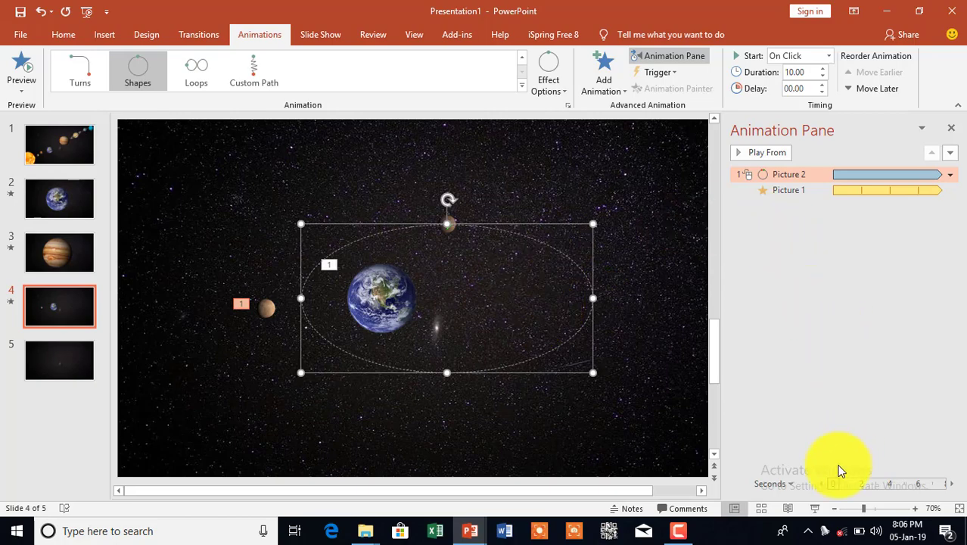
click(822, 509)
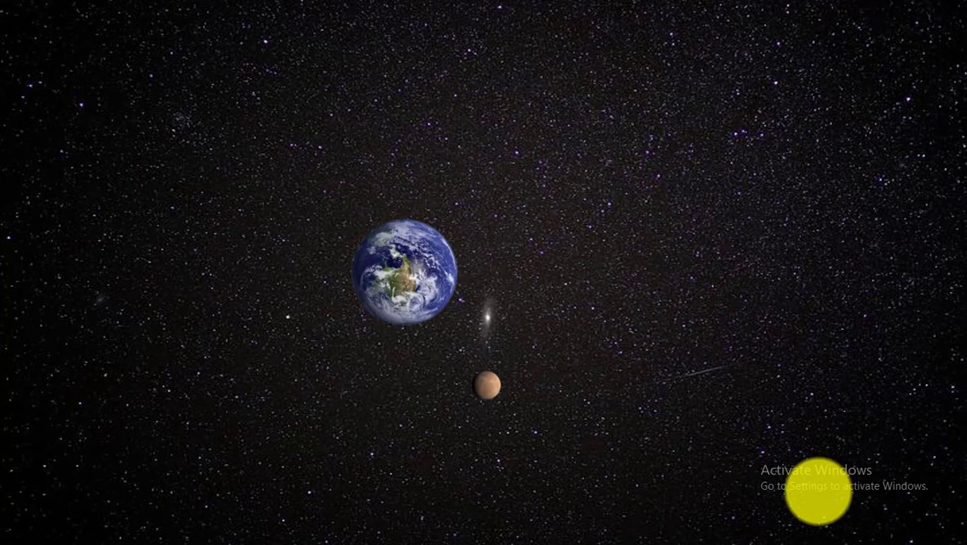
key(Escape)
click(865, 358)
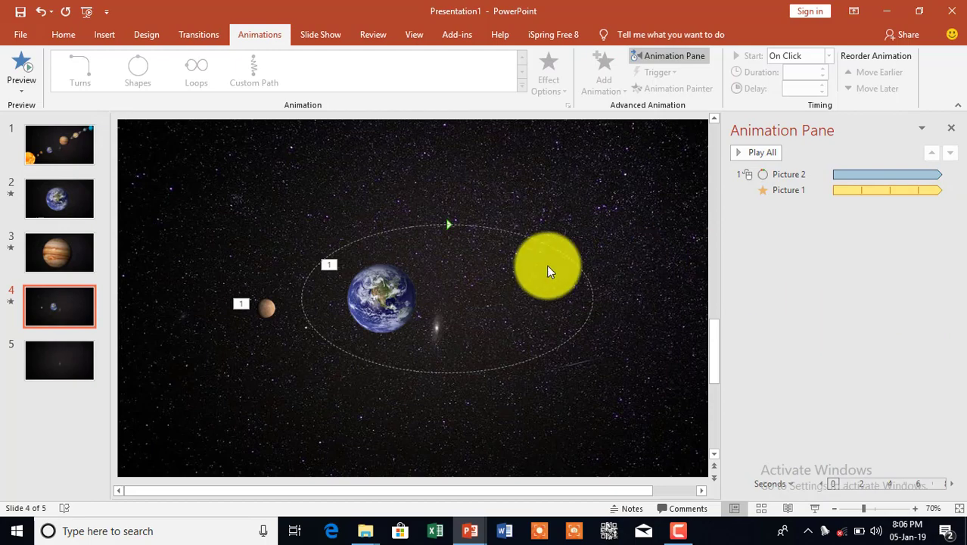
Step: Draw an oval shape over Mars's elliptical orbit path
click(107, 36)
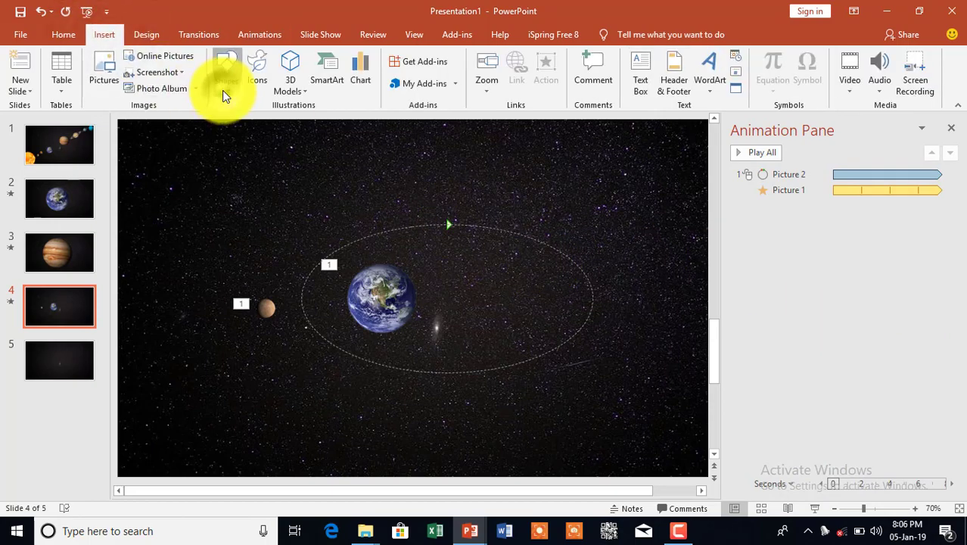
click(222, 91)
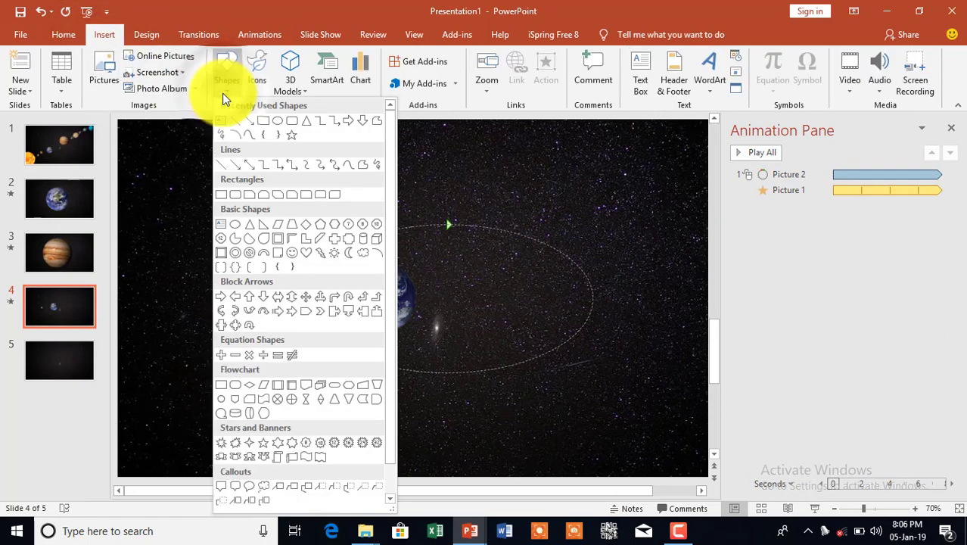
click(277, 129)
drag(296, 238, 593, 377)
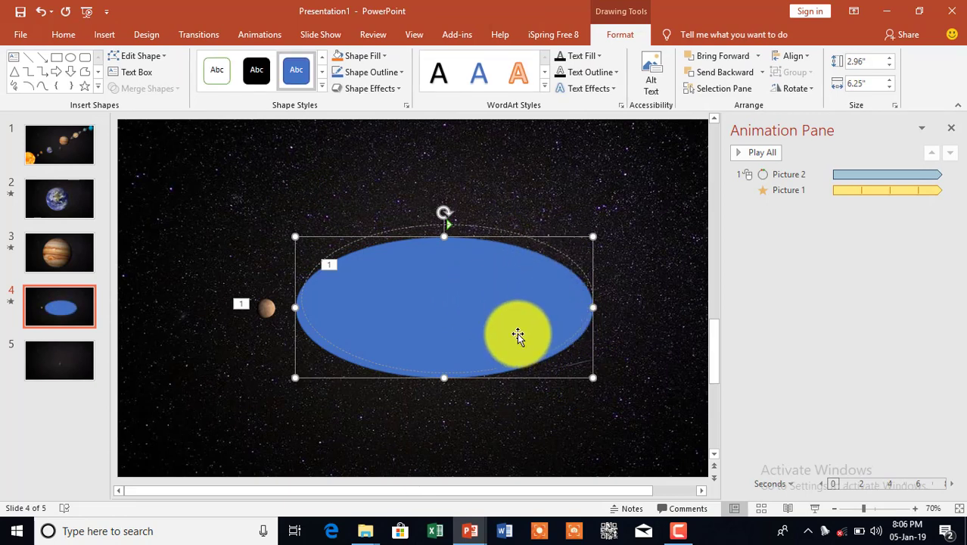
Step: Set the oval to No Fill and resize it to match the orbit path, 3.1" by 6.12"
click(378, 58)
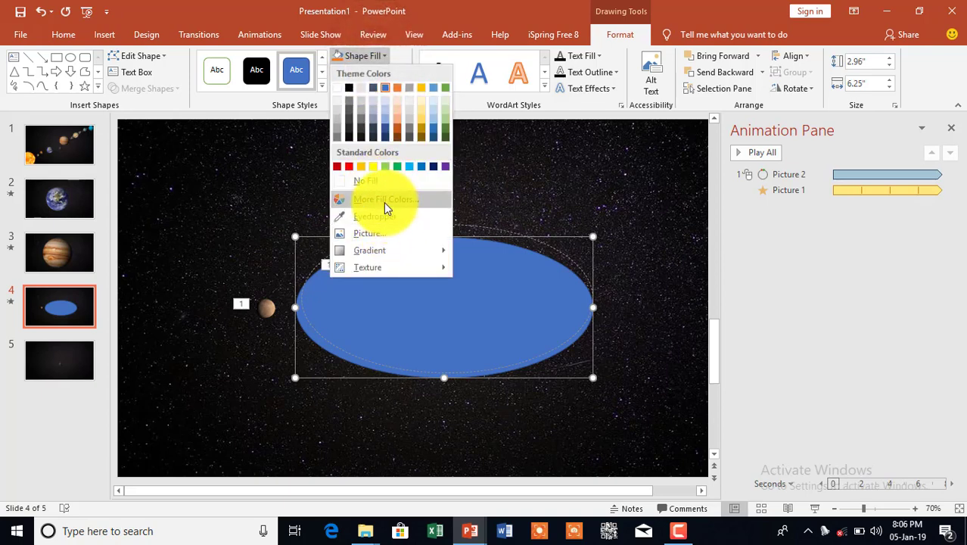
click(348, 184)
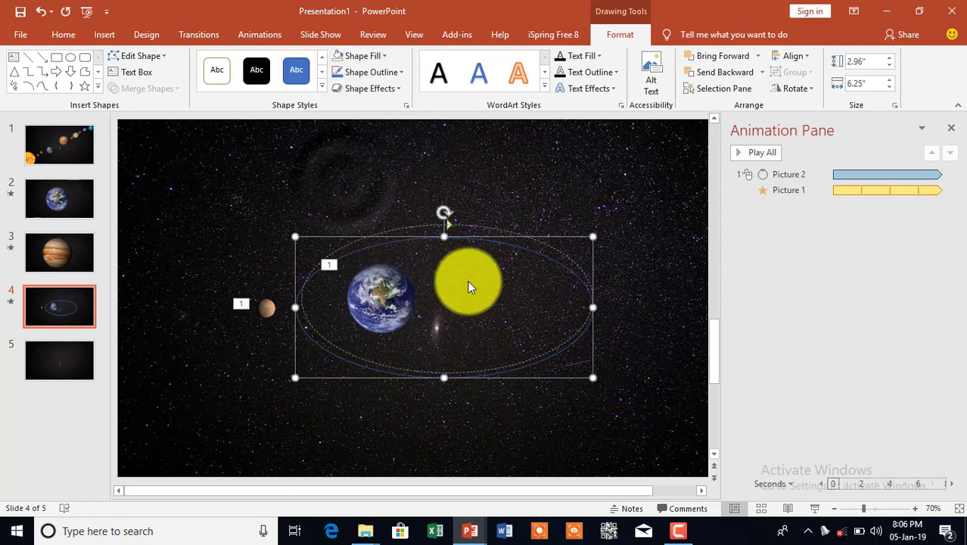
drag(444, 239, 439, 220)
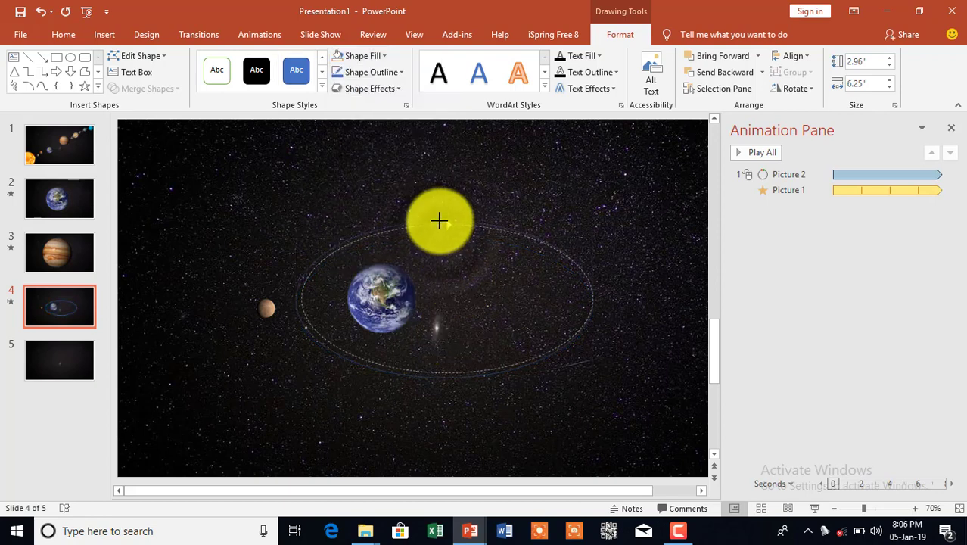
drag(448, 261, 447, 261)
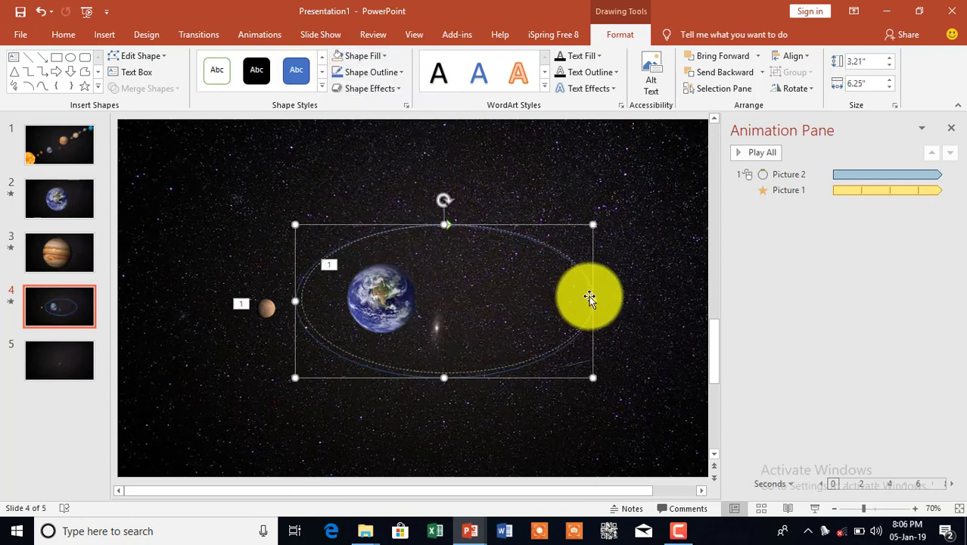
drag(446, 376, 301, 298)
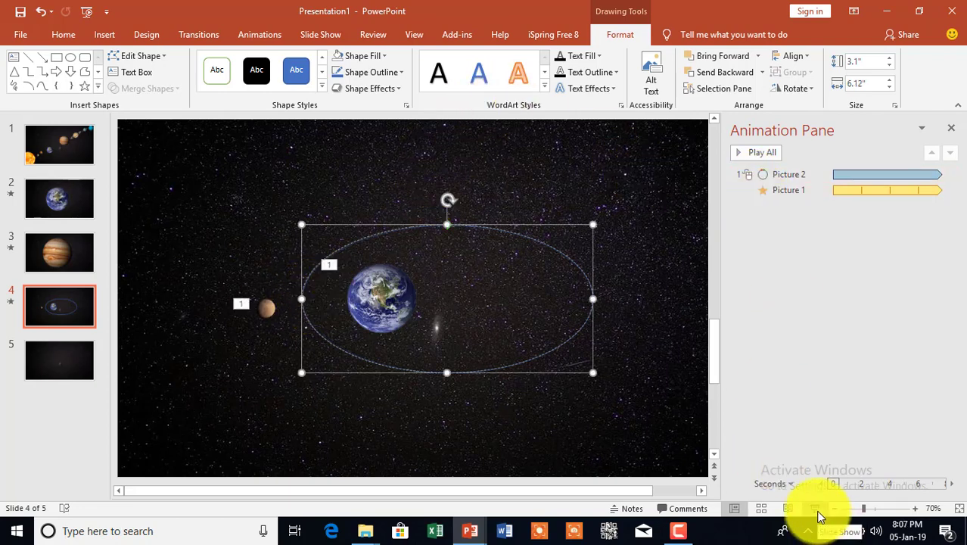
Step: Give the oval a gold outline and check the ring in Slide Show
click(394, 76)
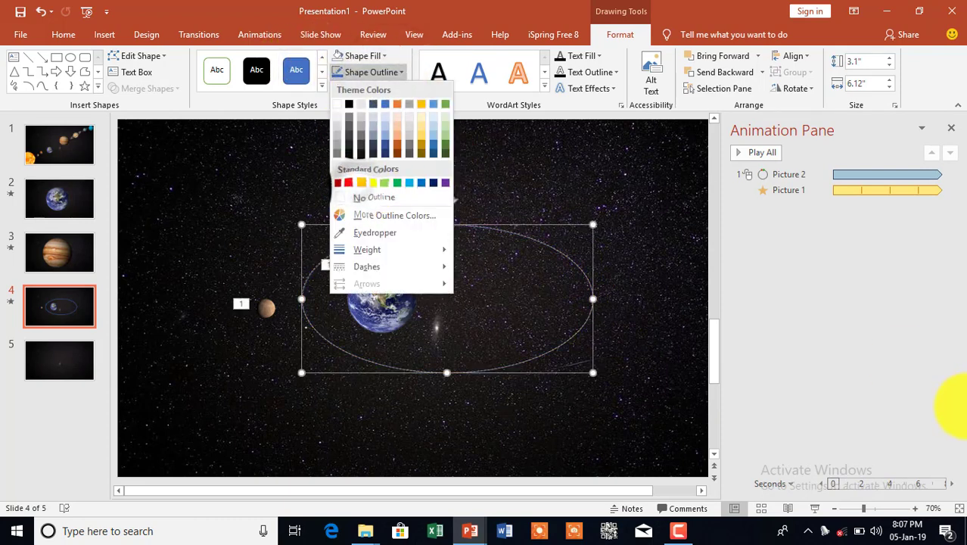
click(366, 183)
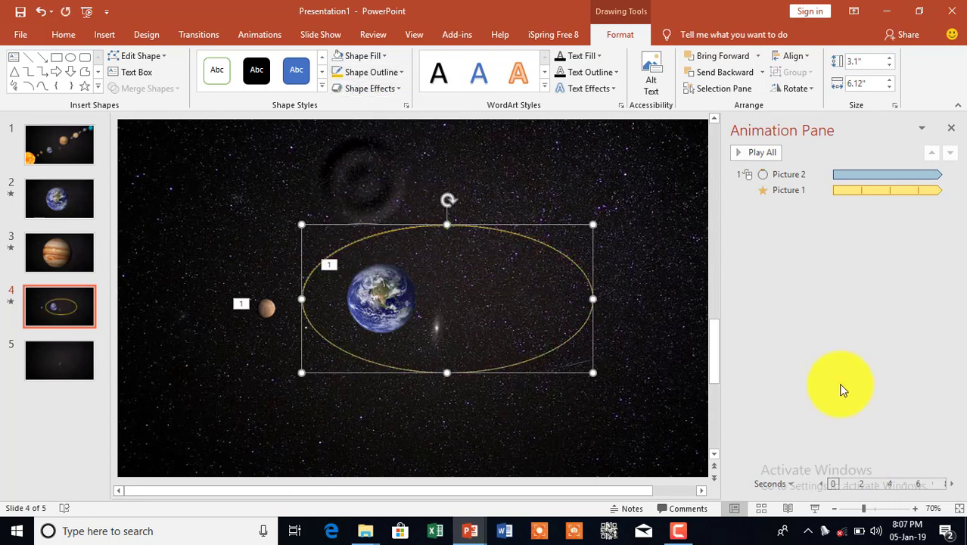
click(810, 509)
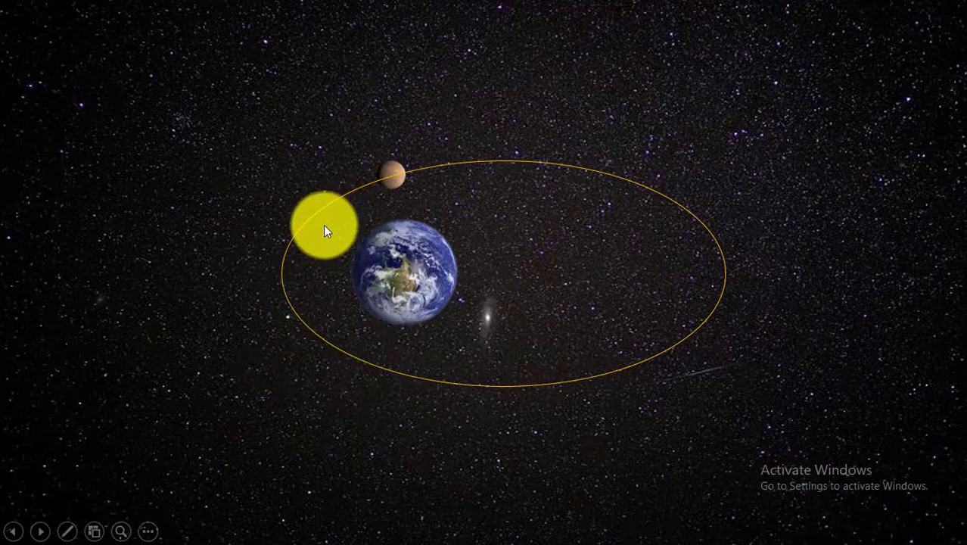
key(Escape)
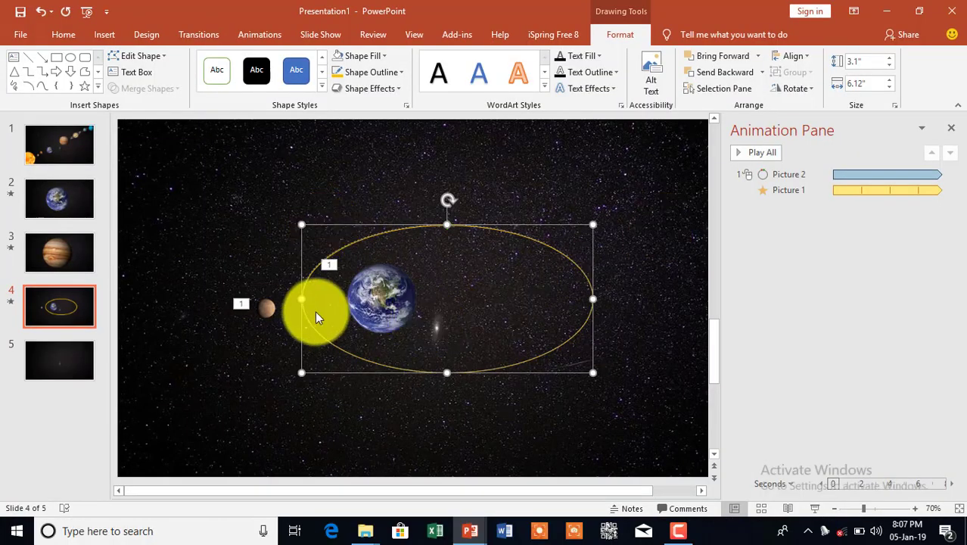
Step: Bring the Mars picture to the front and start Slide Show to watch it ride the ring
click(269, 309)
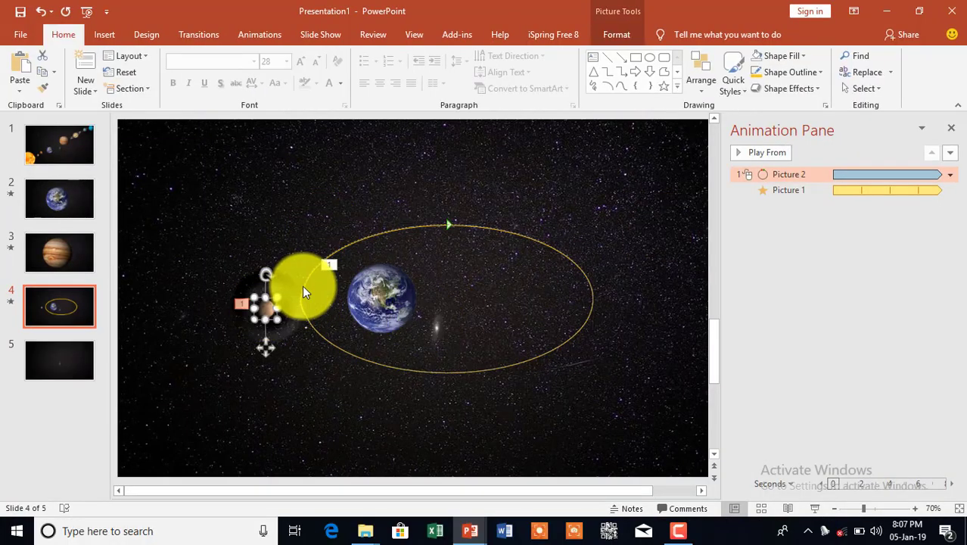
click(704, 83)
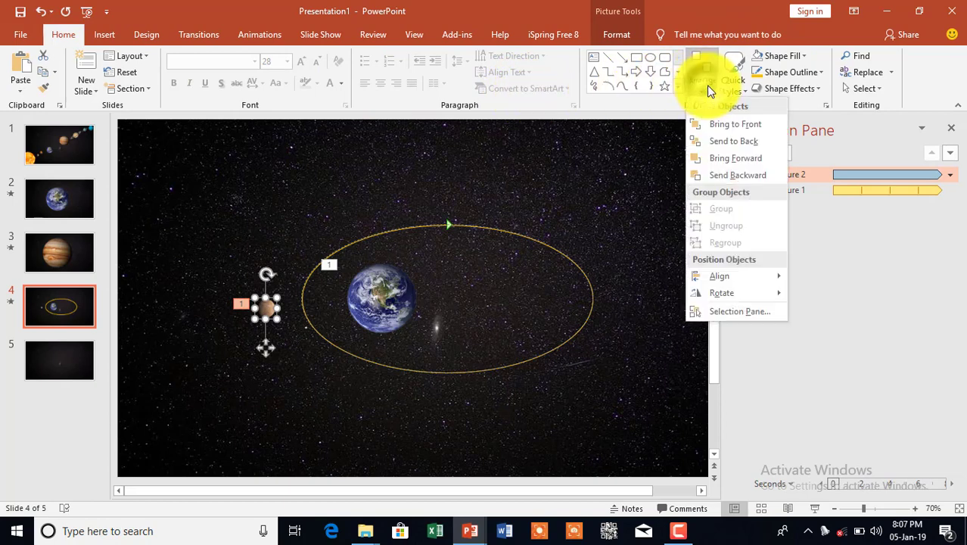
click(740, 130)
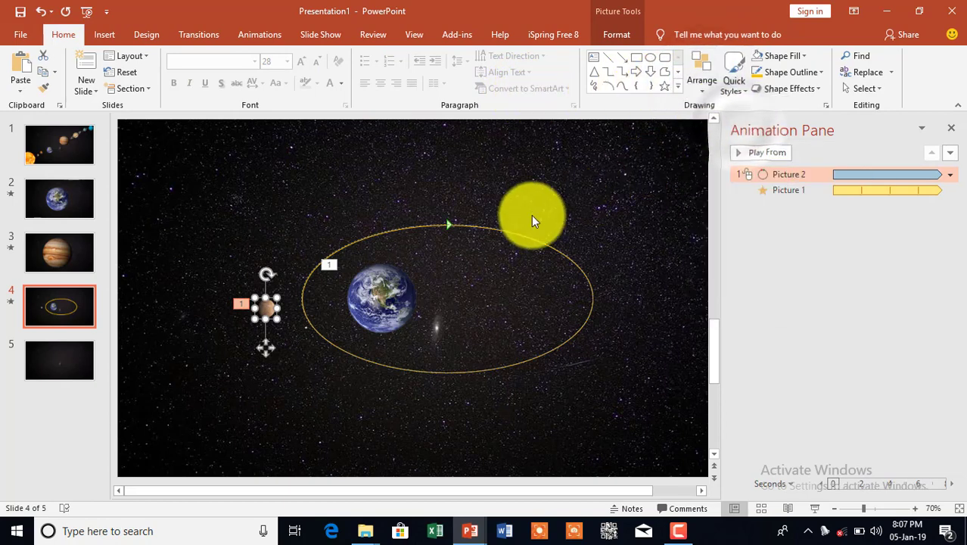
click(815, 511)
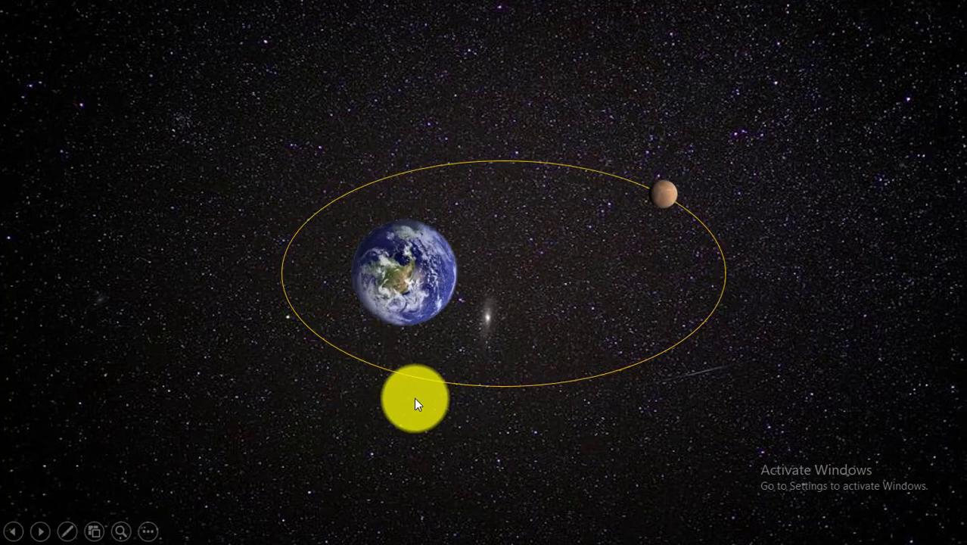
key(Escape)
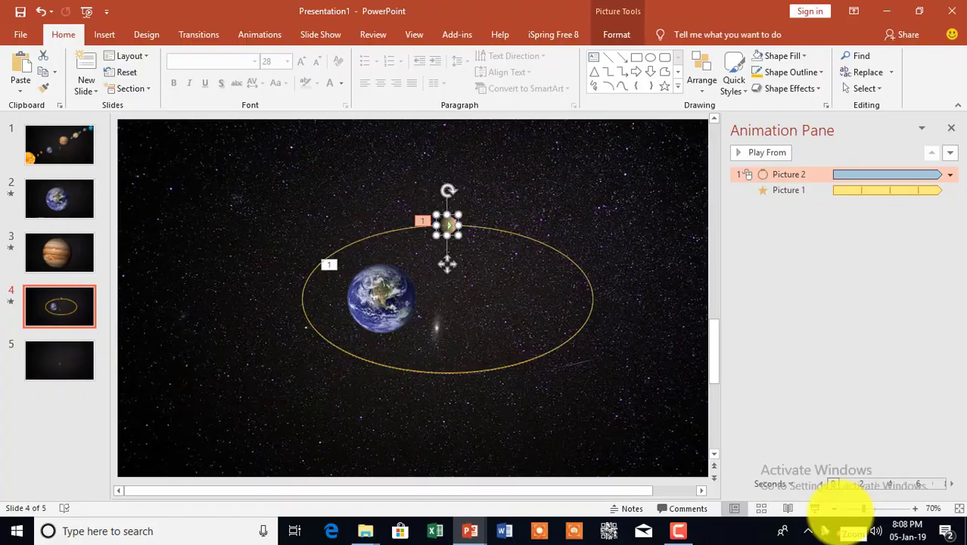